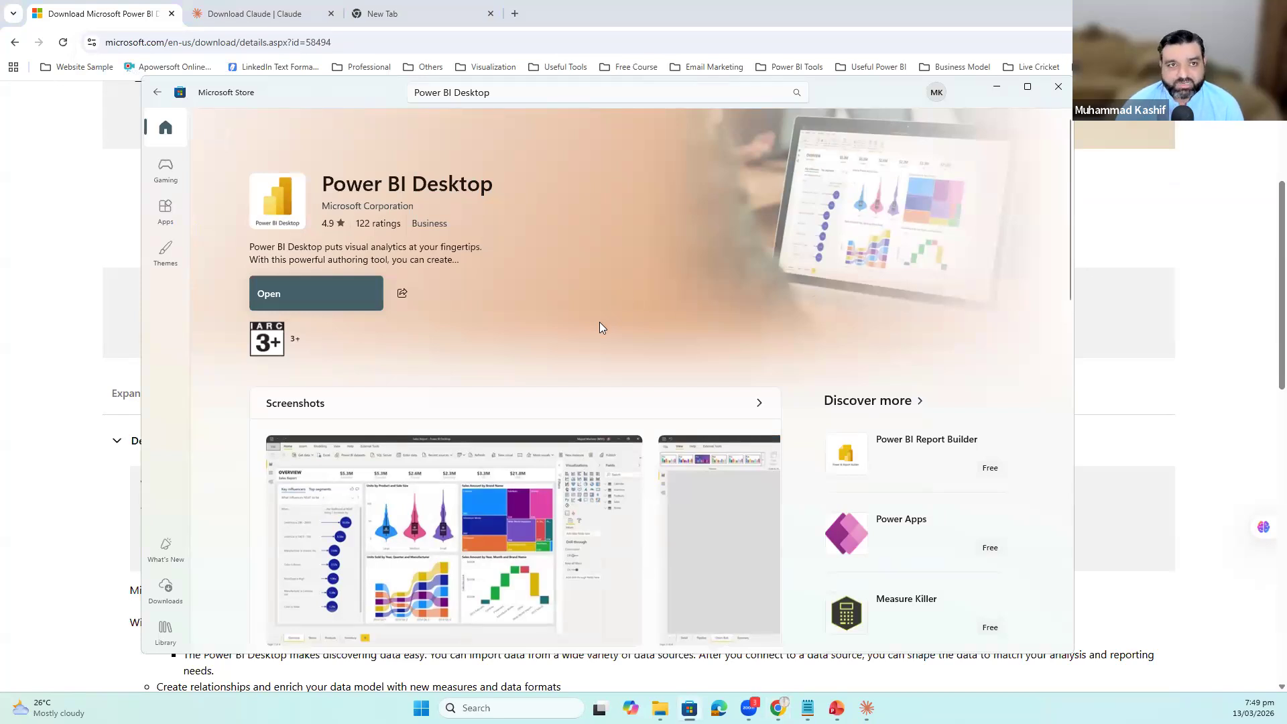
Review the Claude desktop download page and the marketplace address for the powerbi-modeling-mcp 0.1.9 package in the browser.
left_click(276, 19)
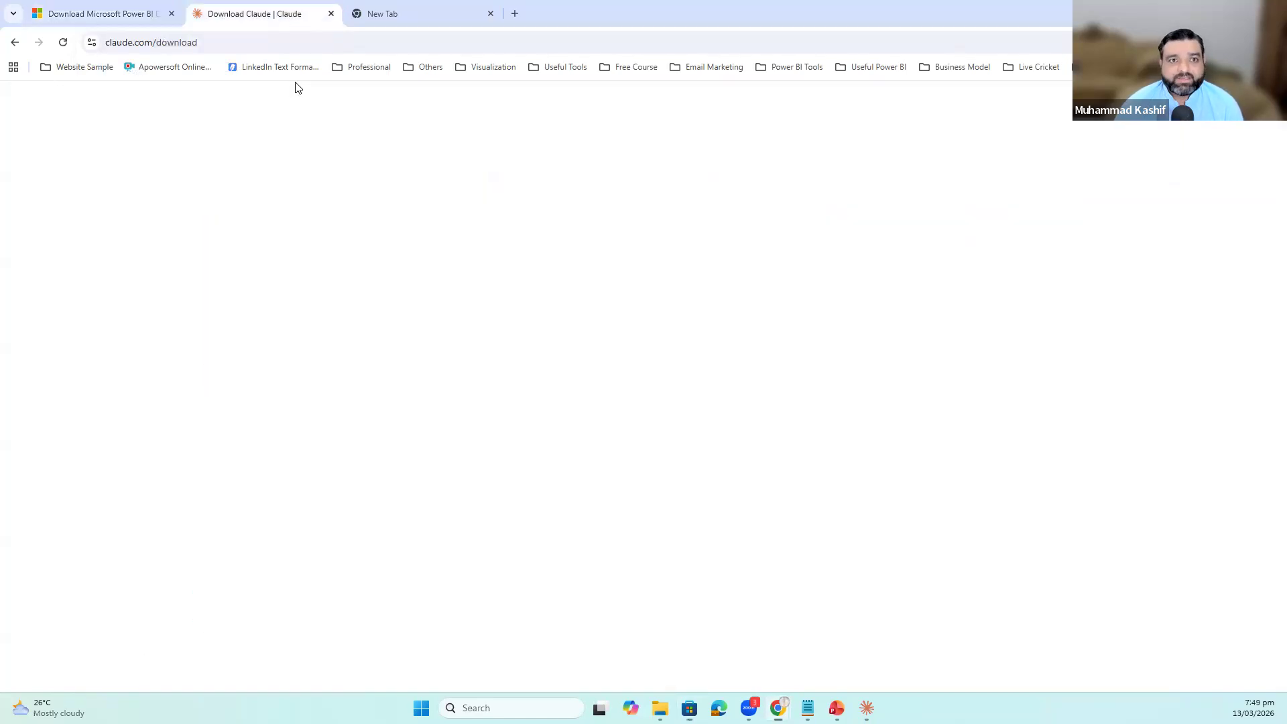
left_click(302, 44)
left_click(253, 502)
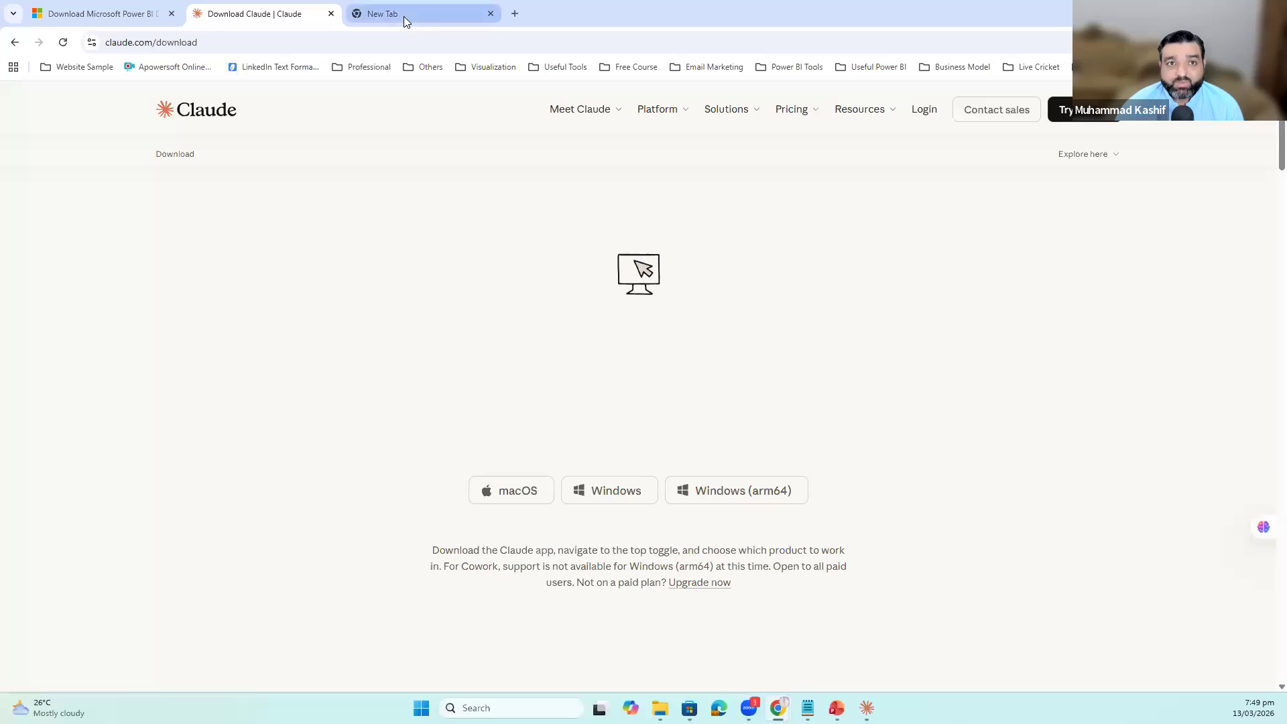
key("ctrl+Tab")
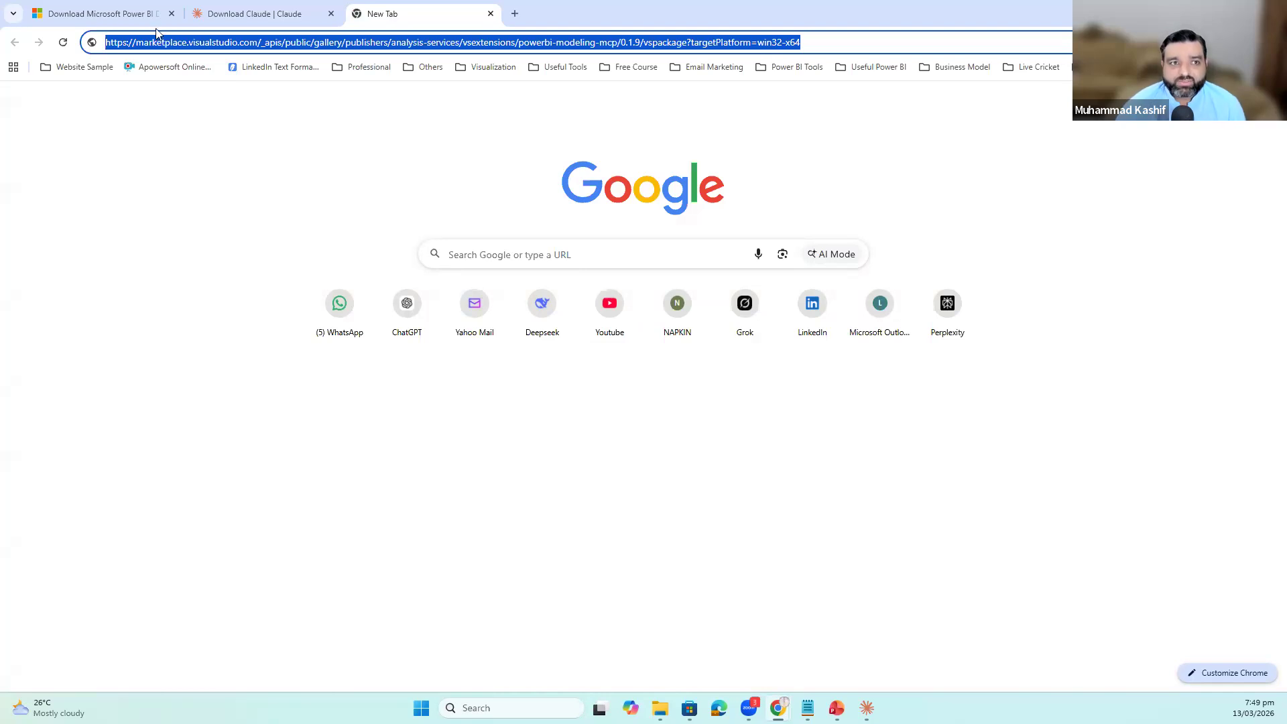
left_click(222, 22)
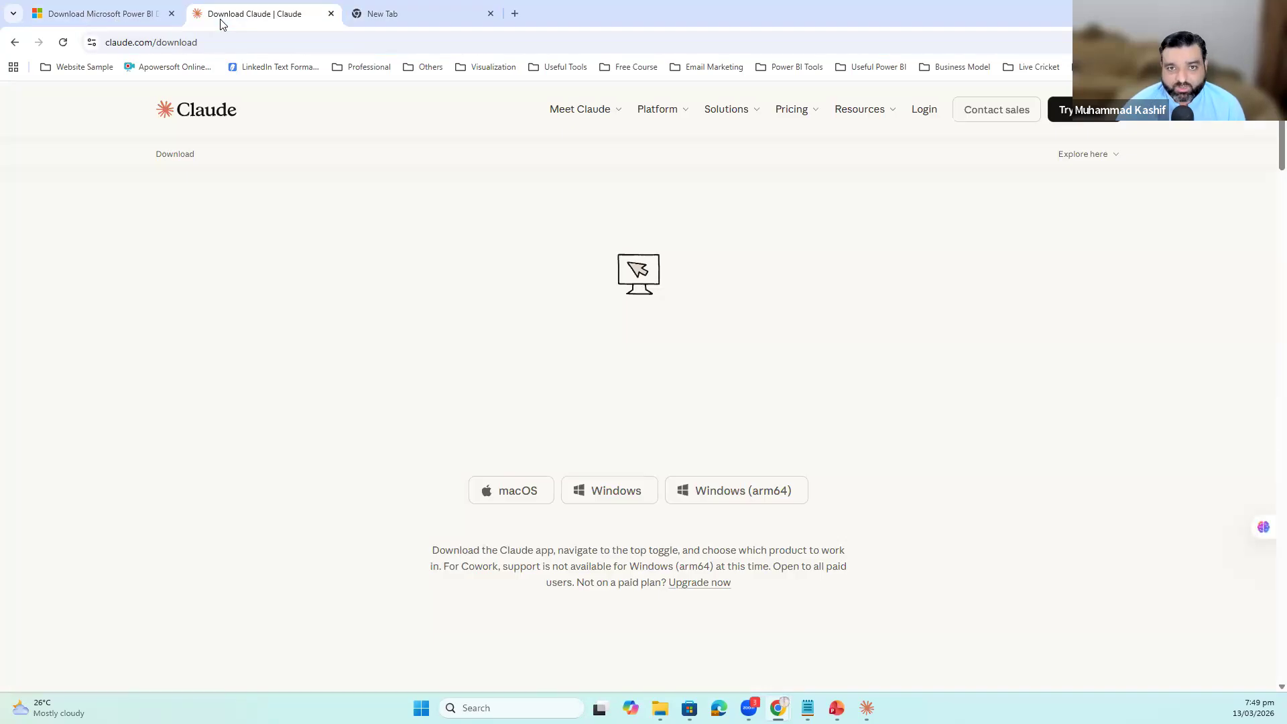
left_click(138, 18)
left_click(221, 19)
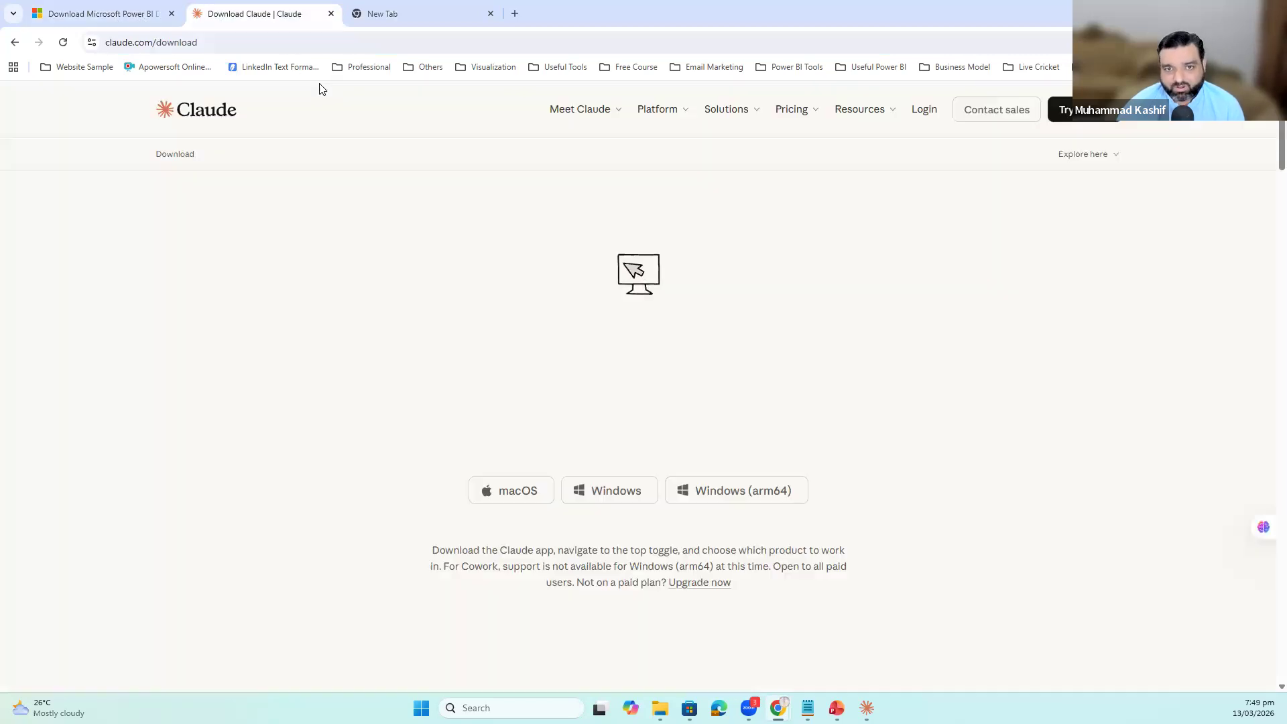
left_click(402, 21)
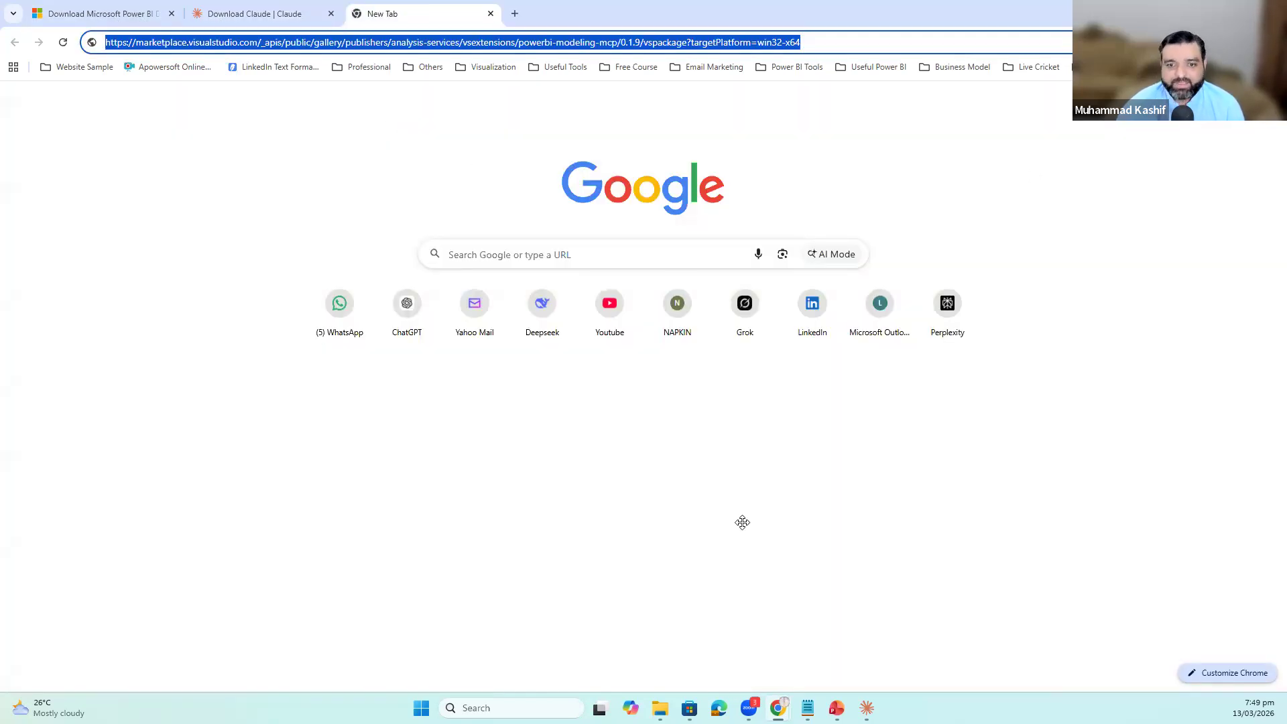
mouse_move(660, 708)
left_click(624, 663)
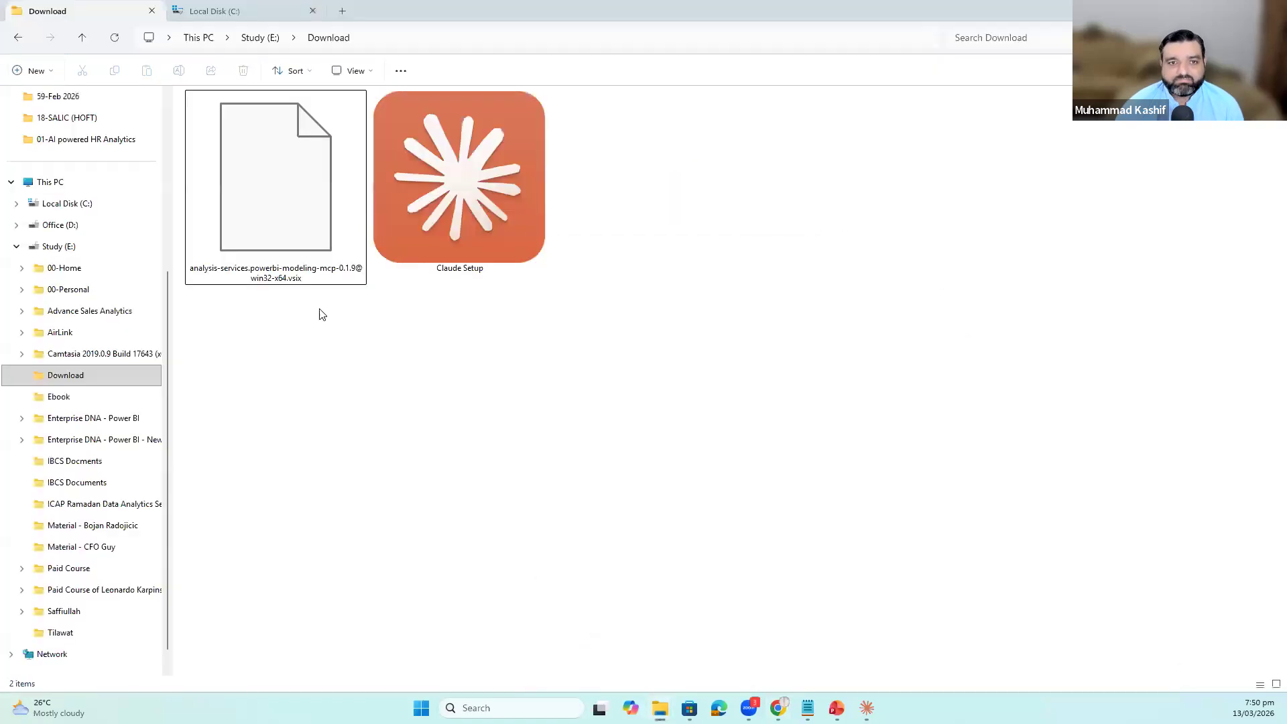
left_click(278, 213)
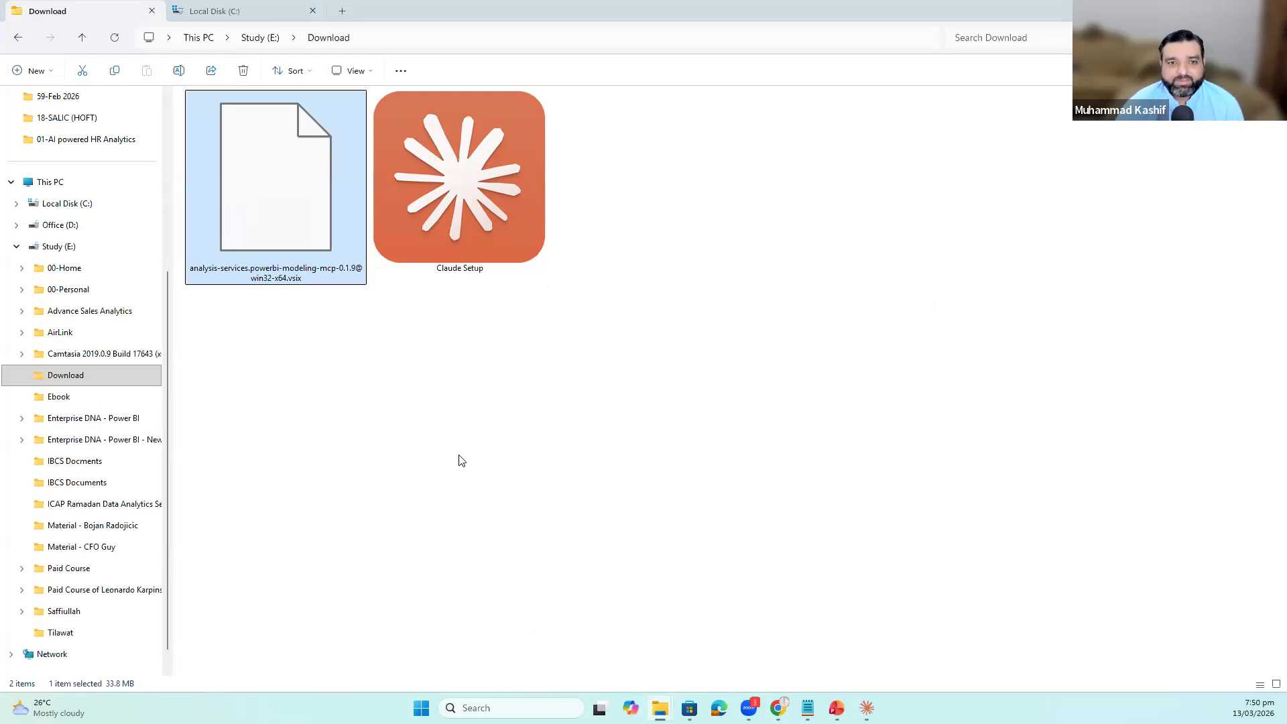
right_click(289, 211)
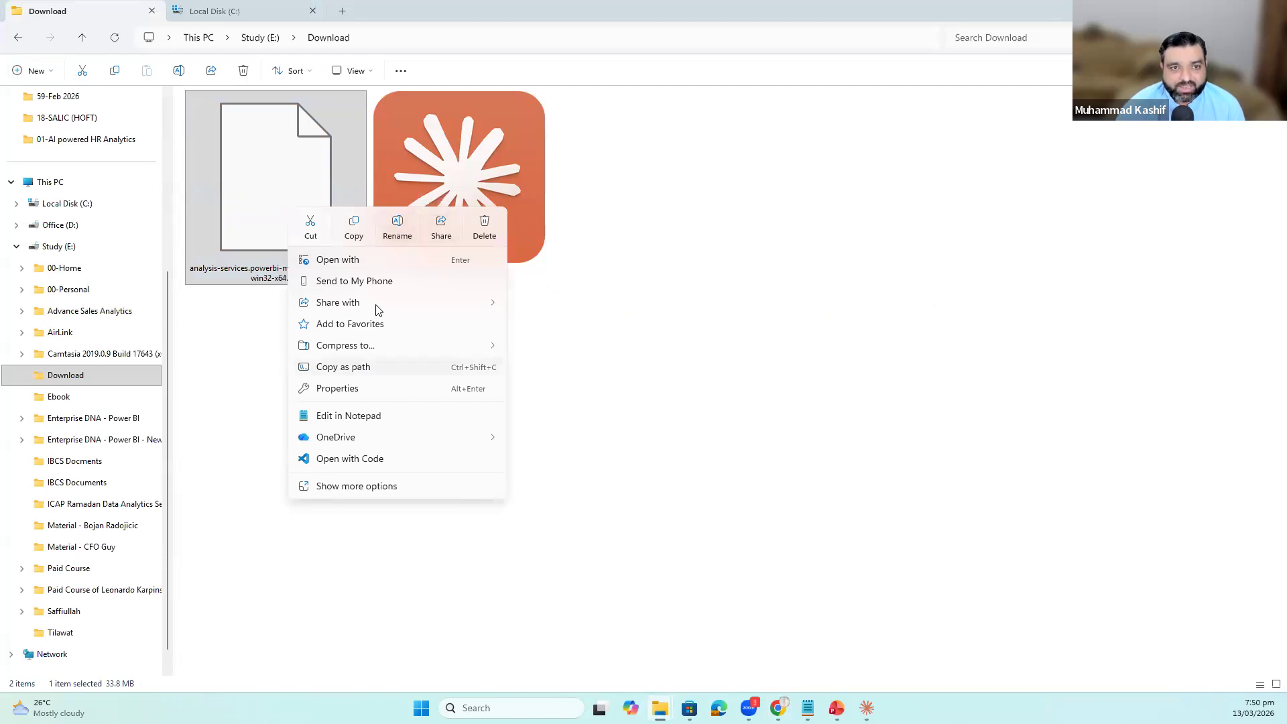
left_click(396, 228)
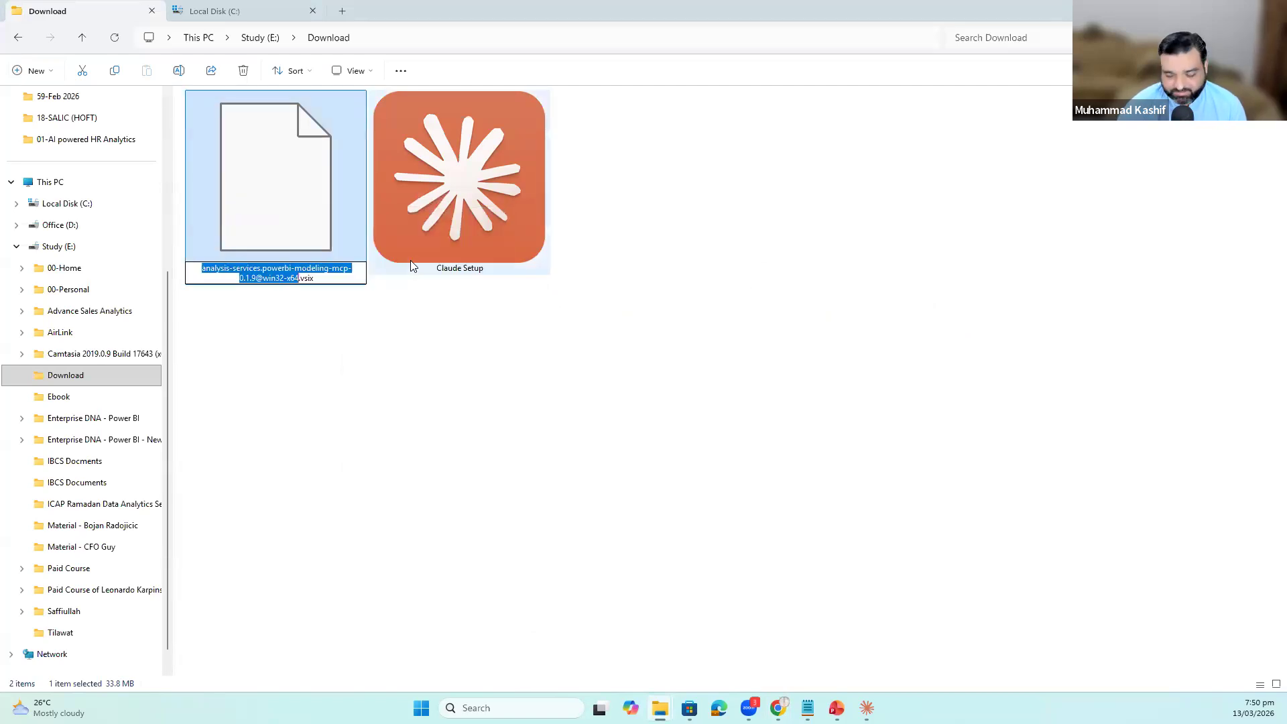
key("Right")
key("Right")
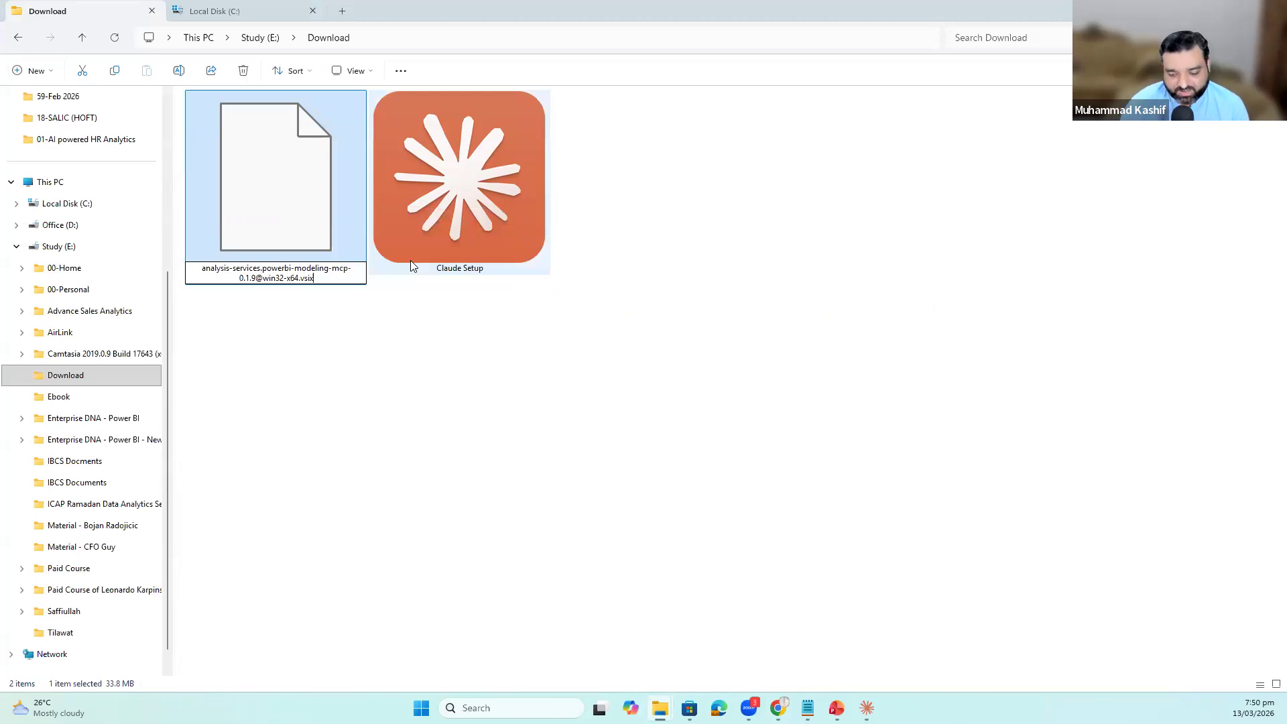
key("BackSpace")
key("BackSpace")
key("BackSpace")
key("BackSpace")
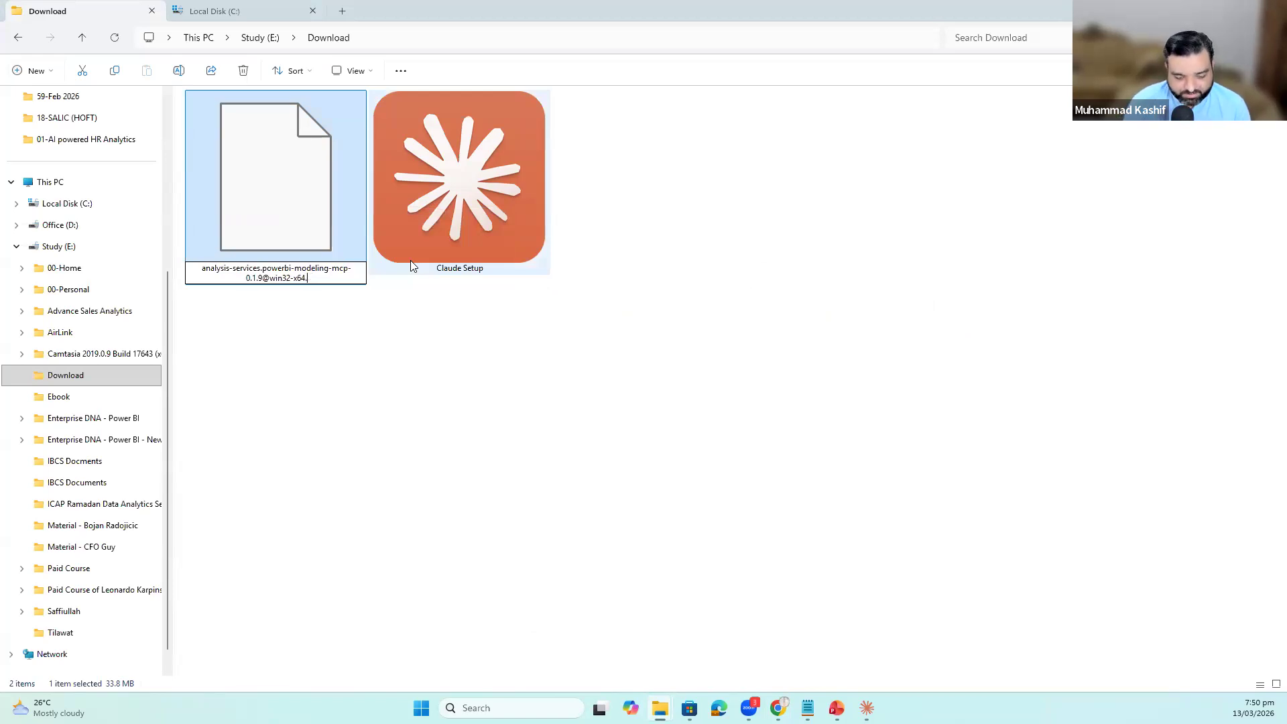
type("zip")
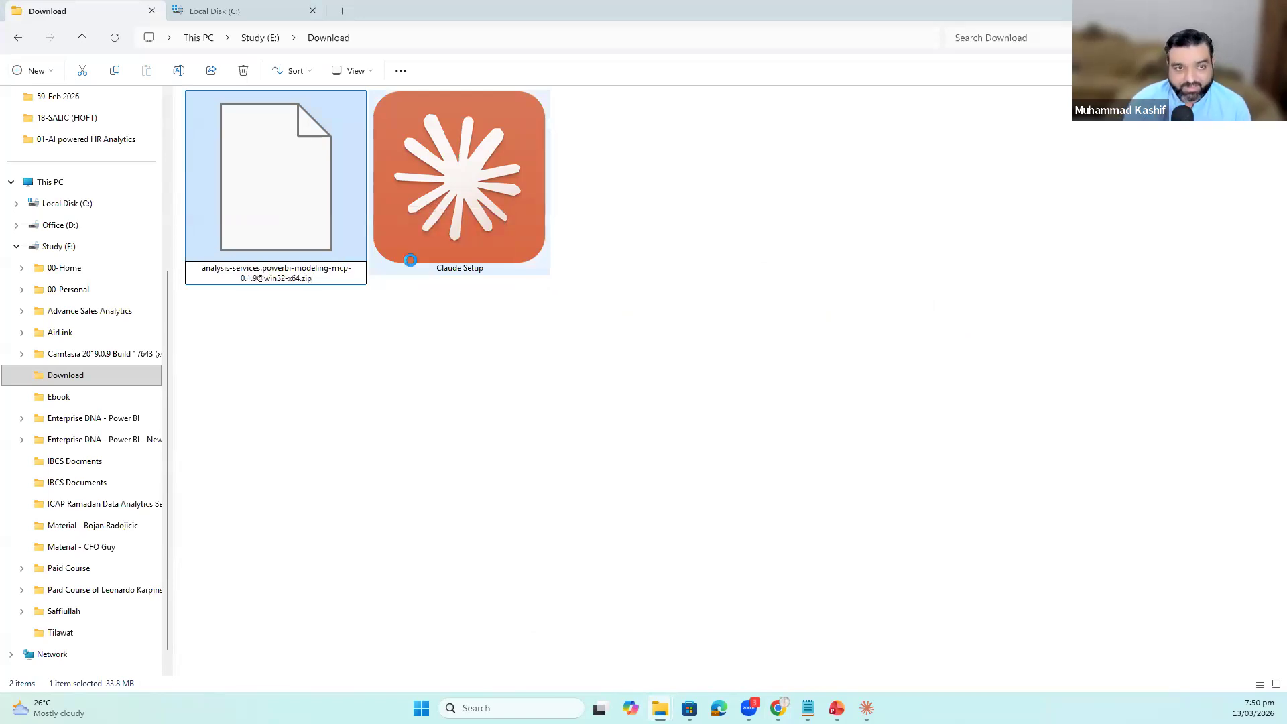
key("Return")
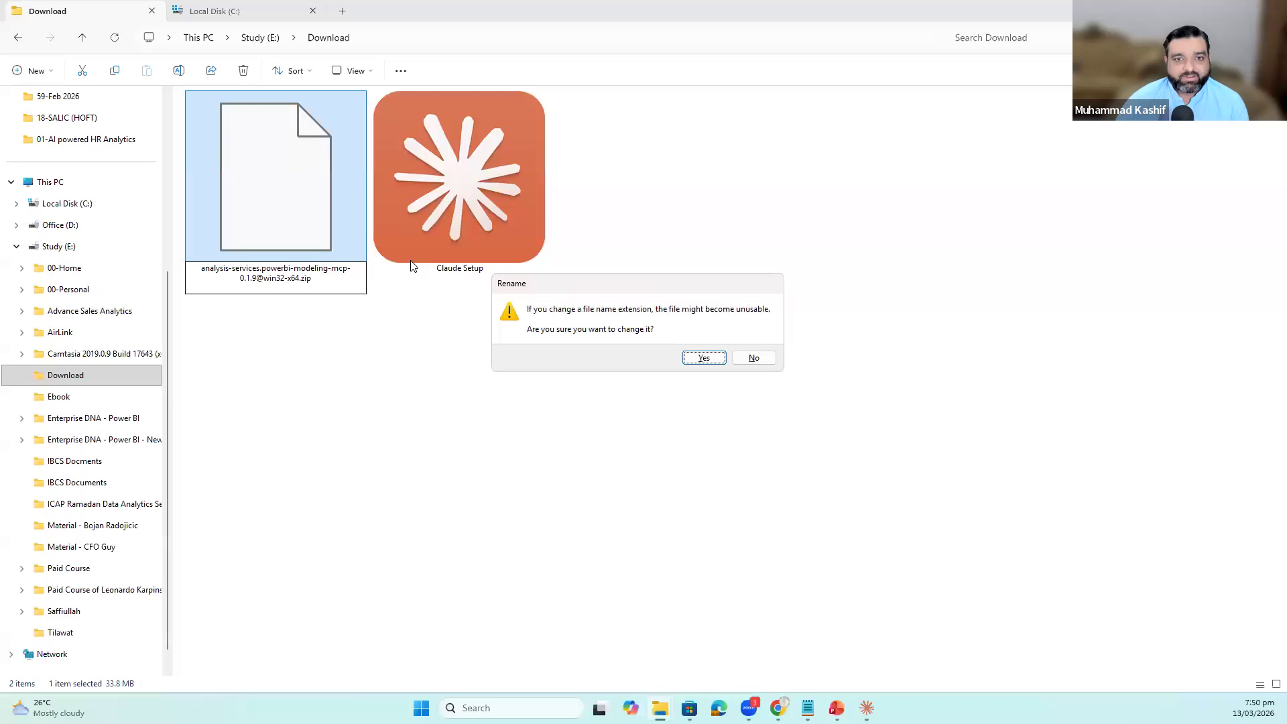
left_click(704, 358)
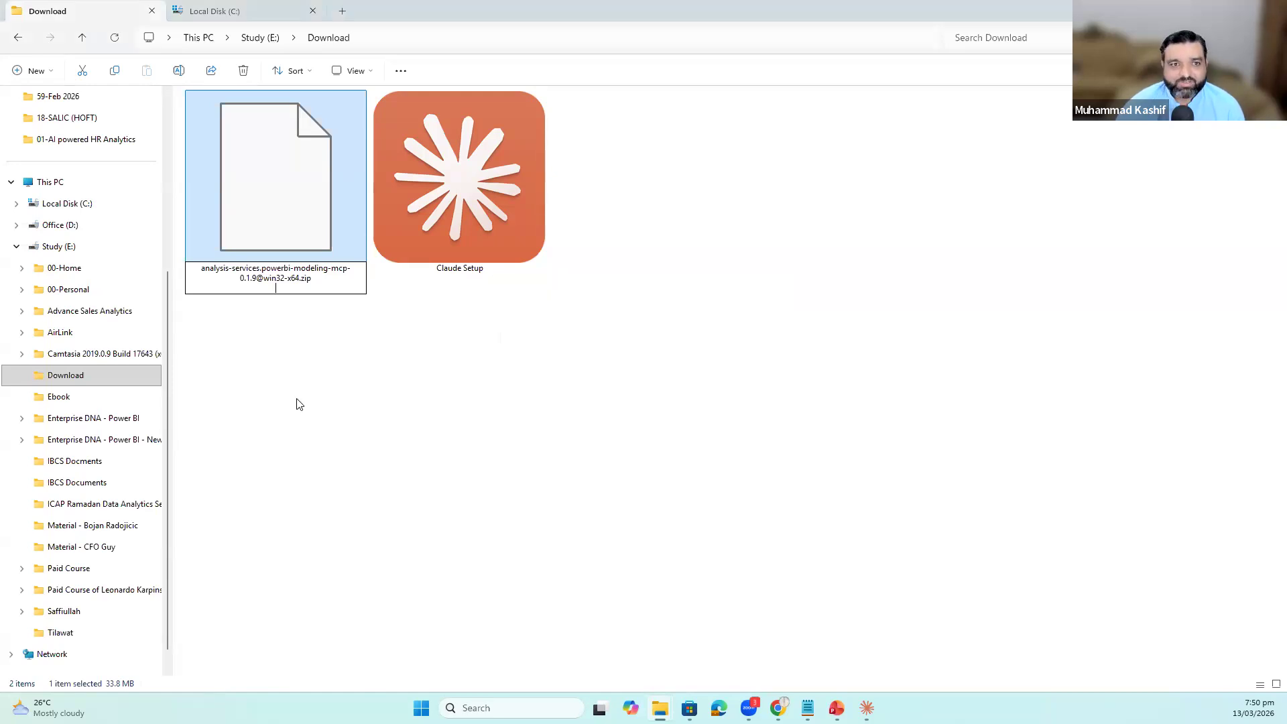
Extract the zipped powerbi-modeling-mcp package to E:\Download\analysis-services.powerbi-modeling-mcp-0.1.9@win32-x64.
left_click(289, 201)
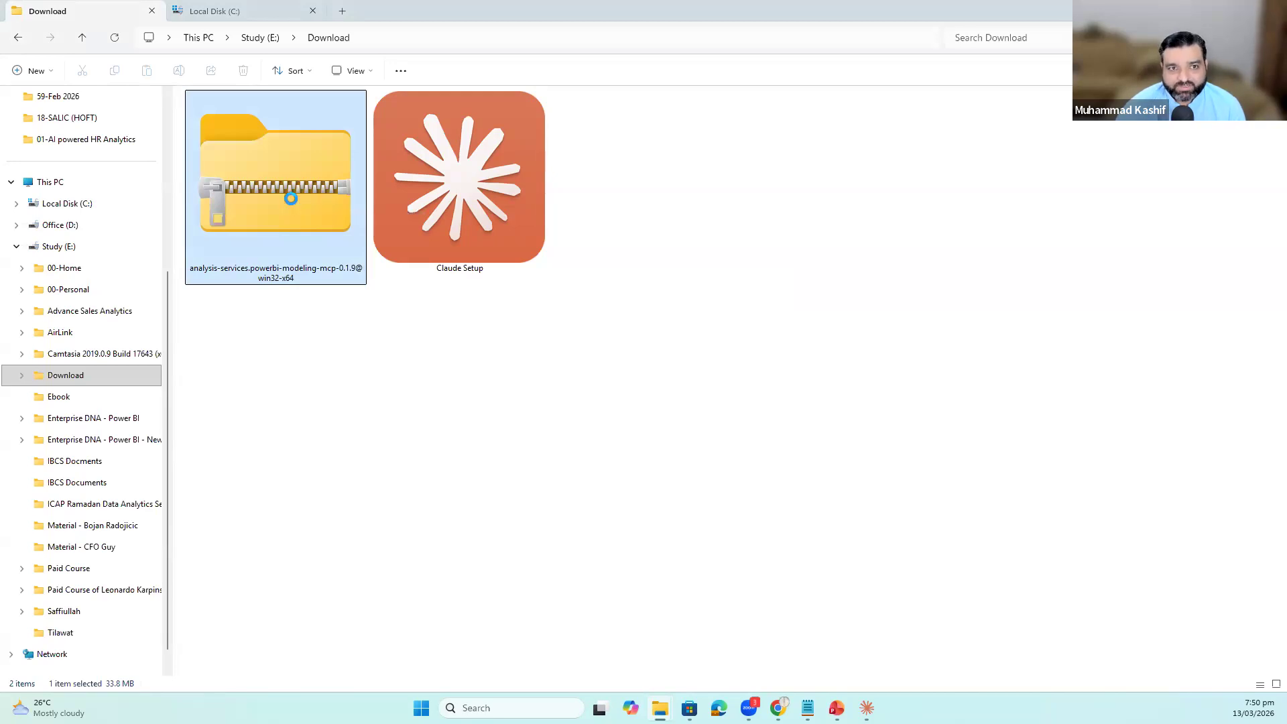
right_click(291, 198)
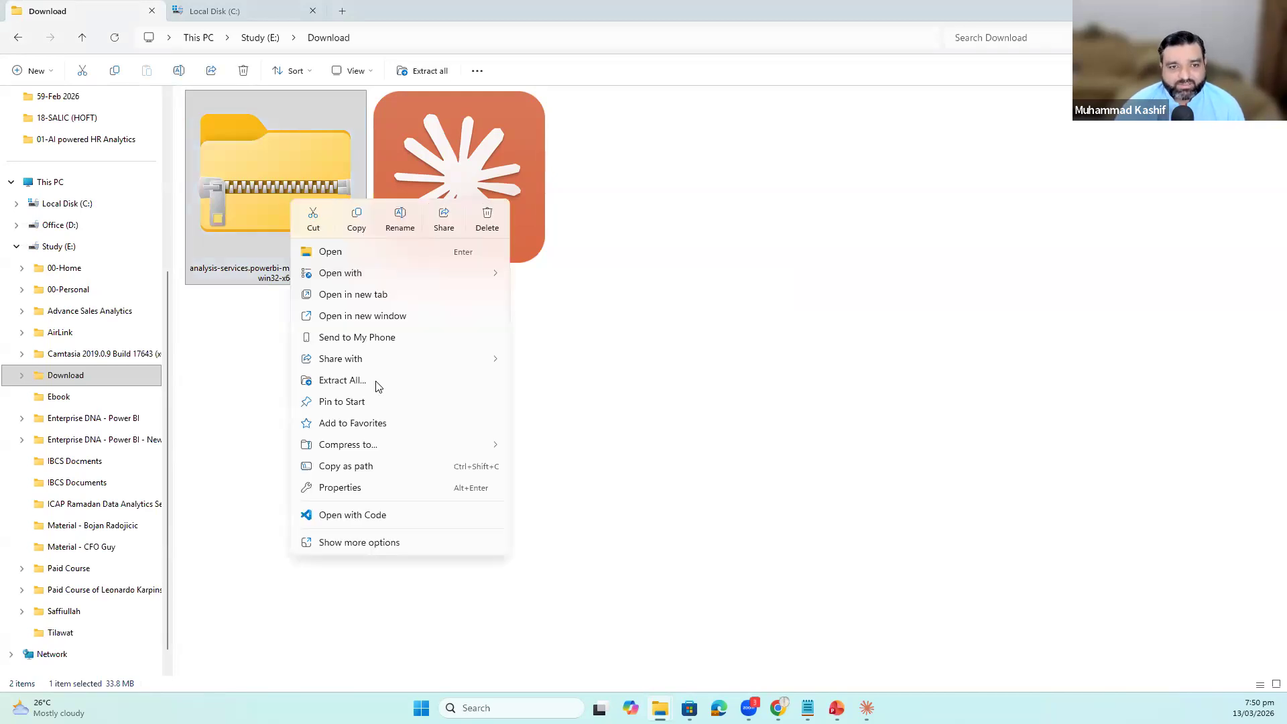
left_click(360, 380)
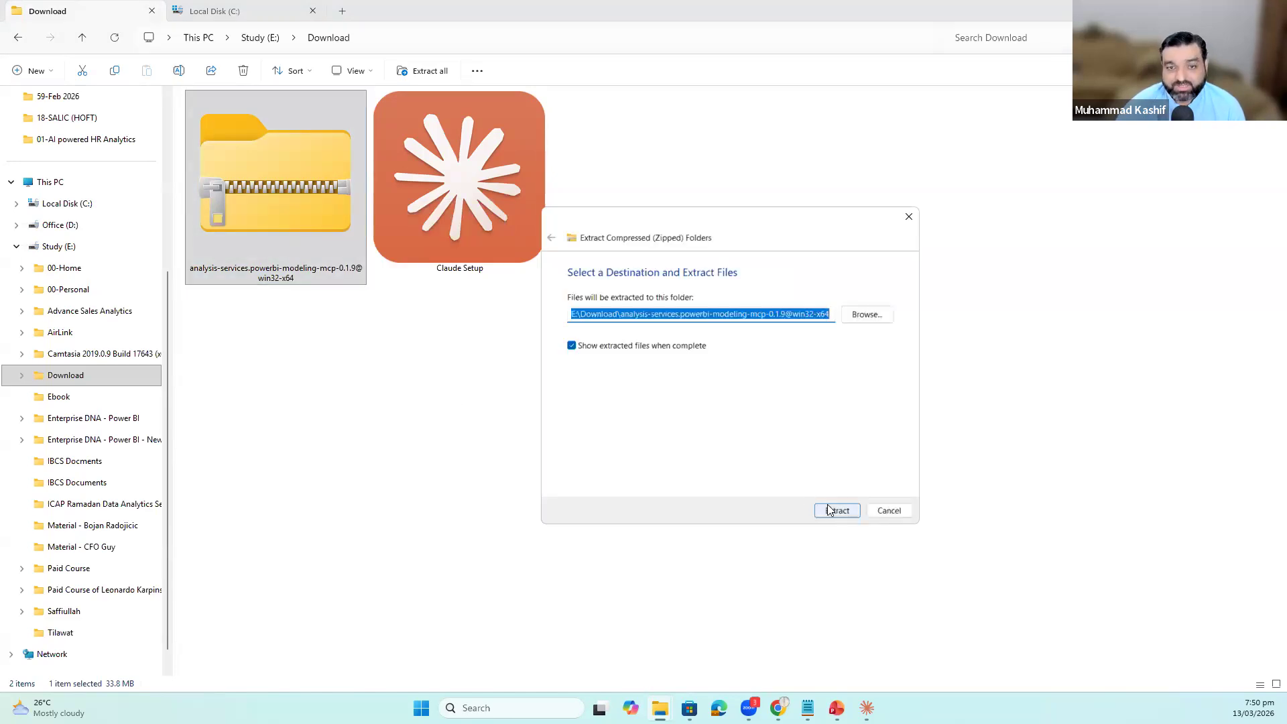
left_click(837, 511)
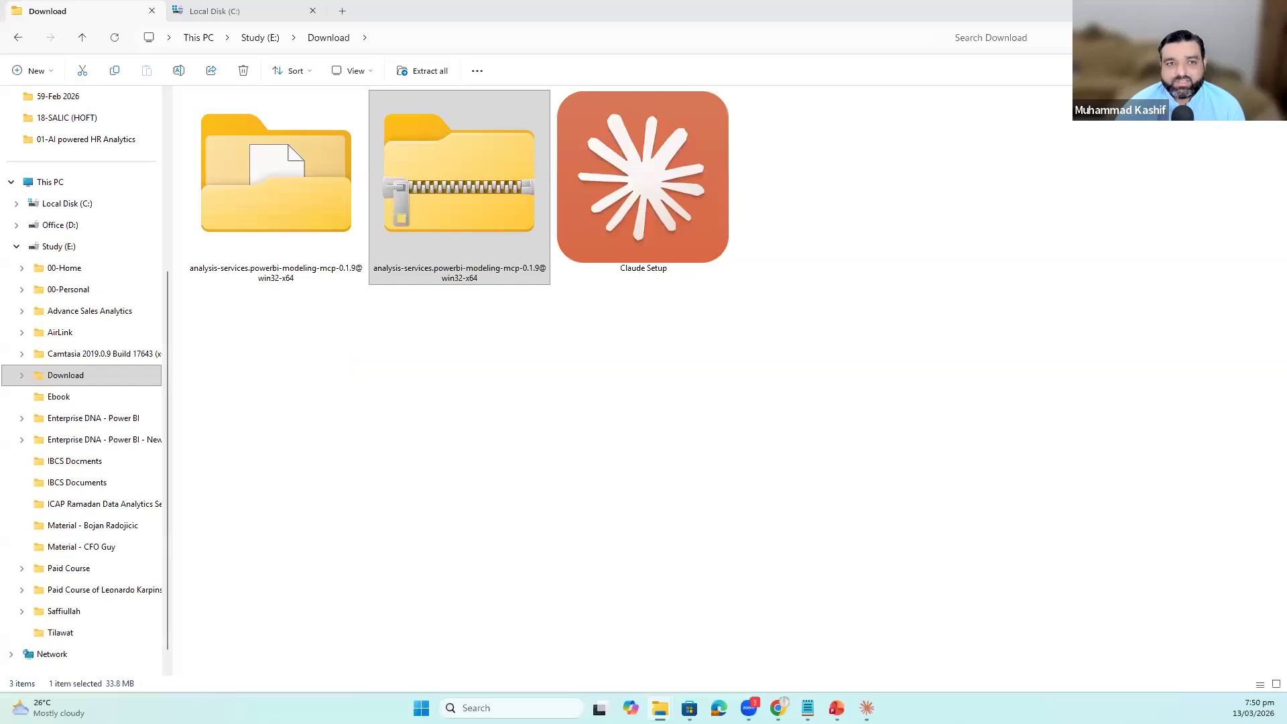
Open the extension\server folder inside the analysis-services.powerbi-modeling-mcp-0.1.9@win32-x64 folder on Local Disk (C:).
left_click(203, 14)
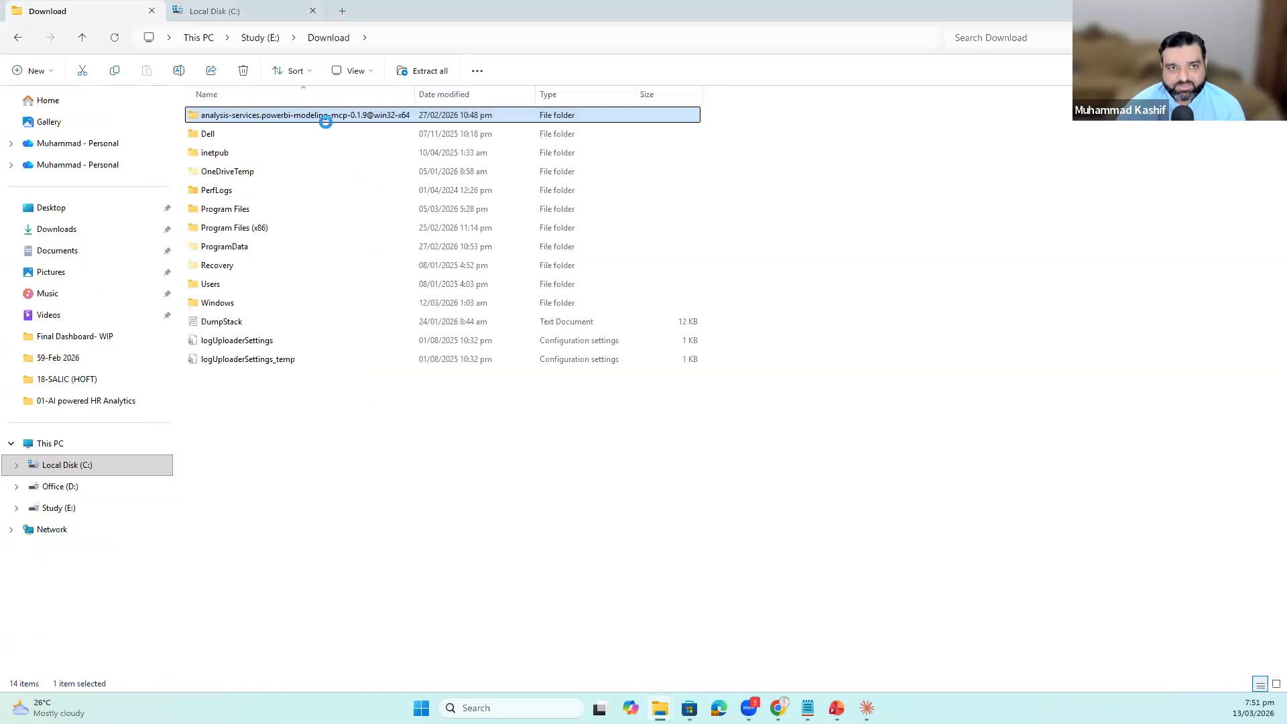
left_click(335, 415)
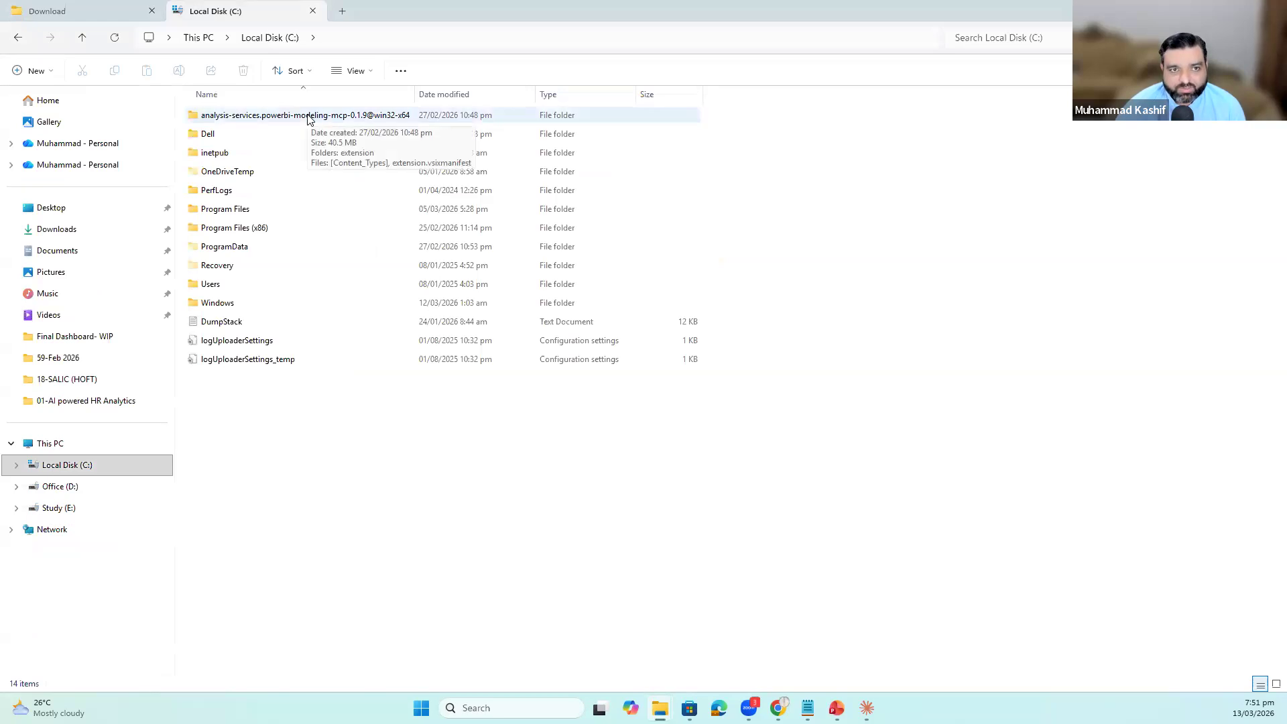
double_click(308, 116)
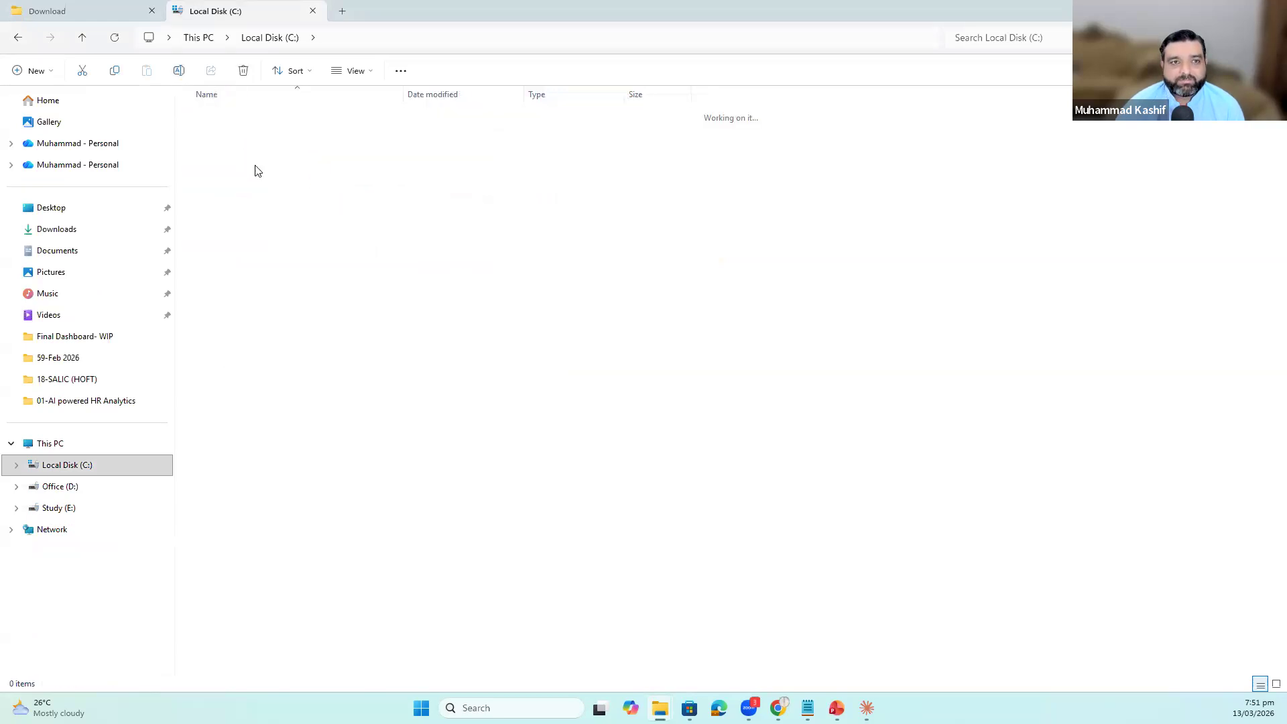
double_click(221, 117)
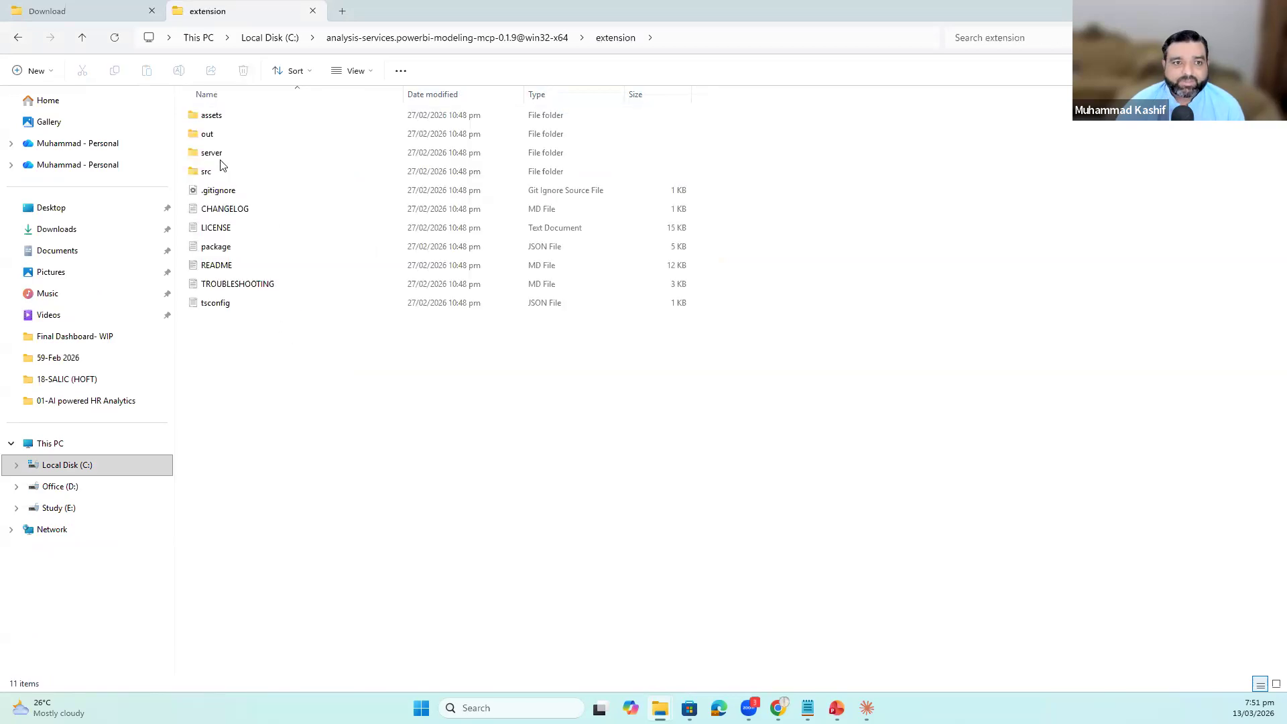
double_click(221, 158)
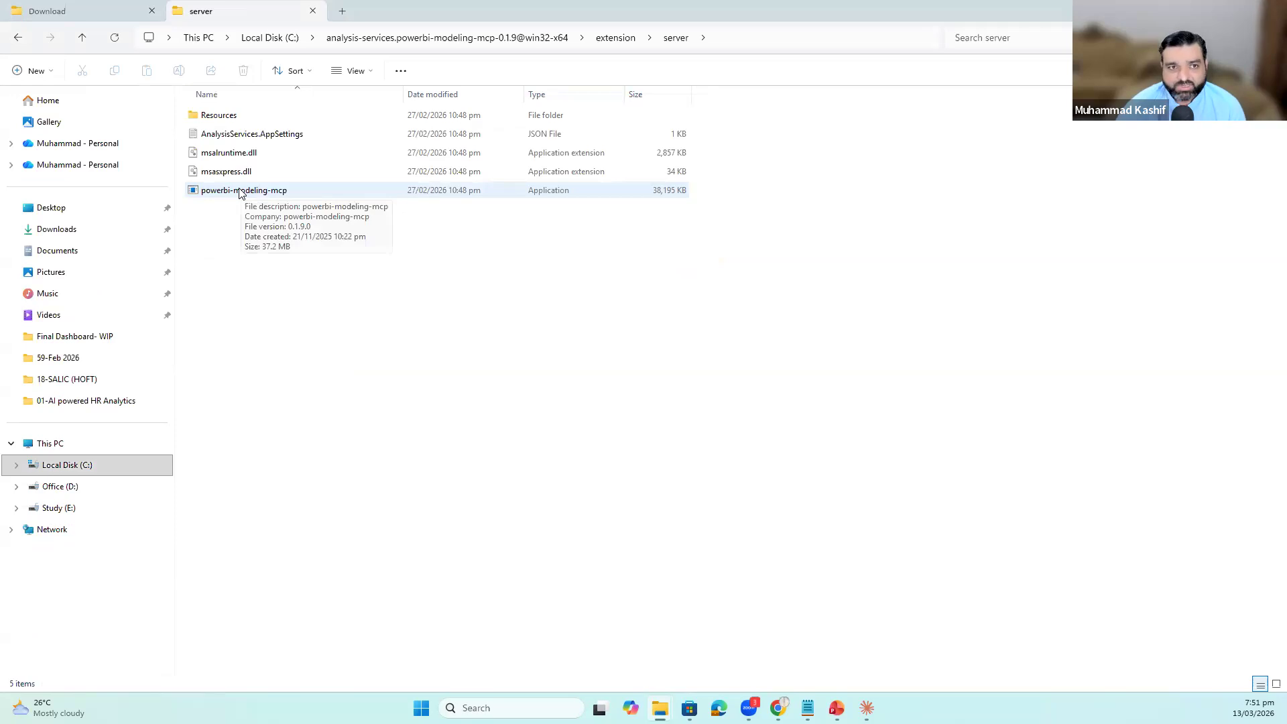
Copy the full path of the powerbi-modeling-mcp application in the server folder.
left_click(242, 193)
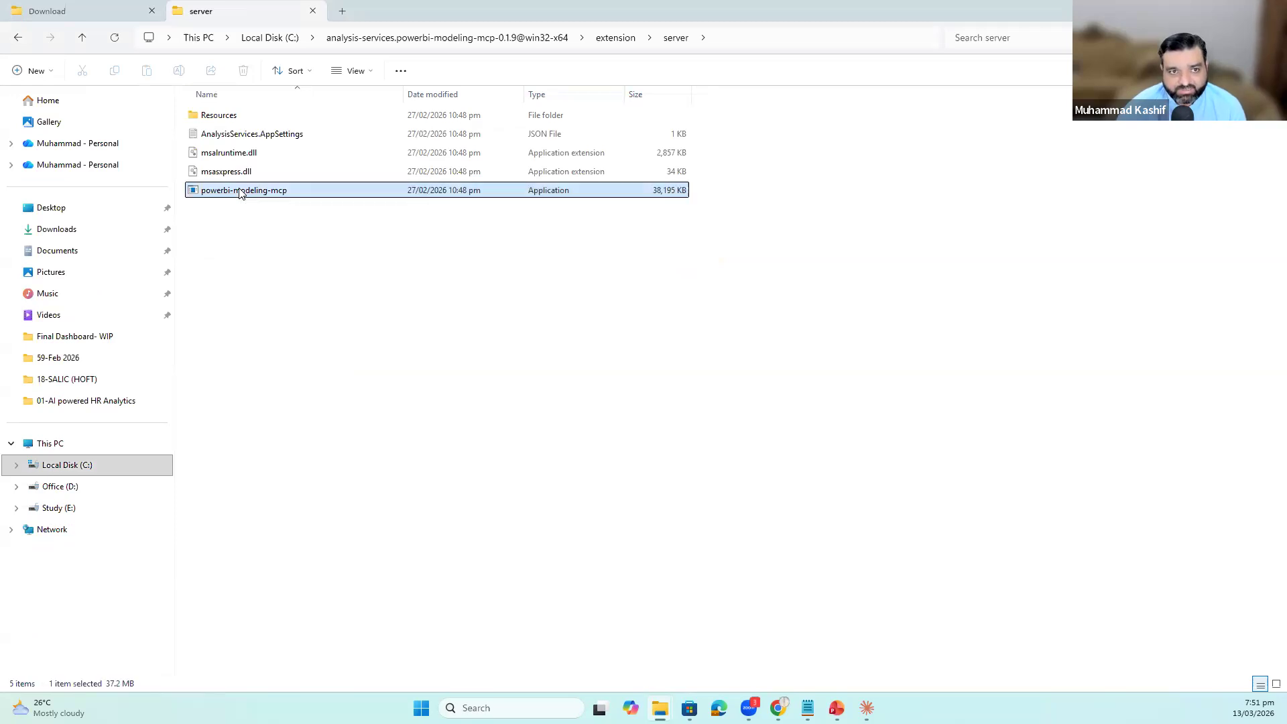
right_click(241, 193)
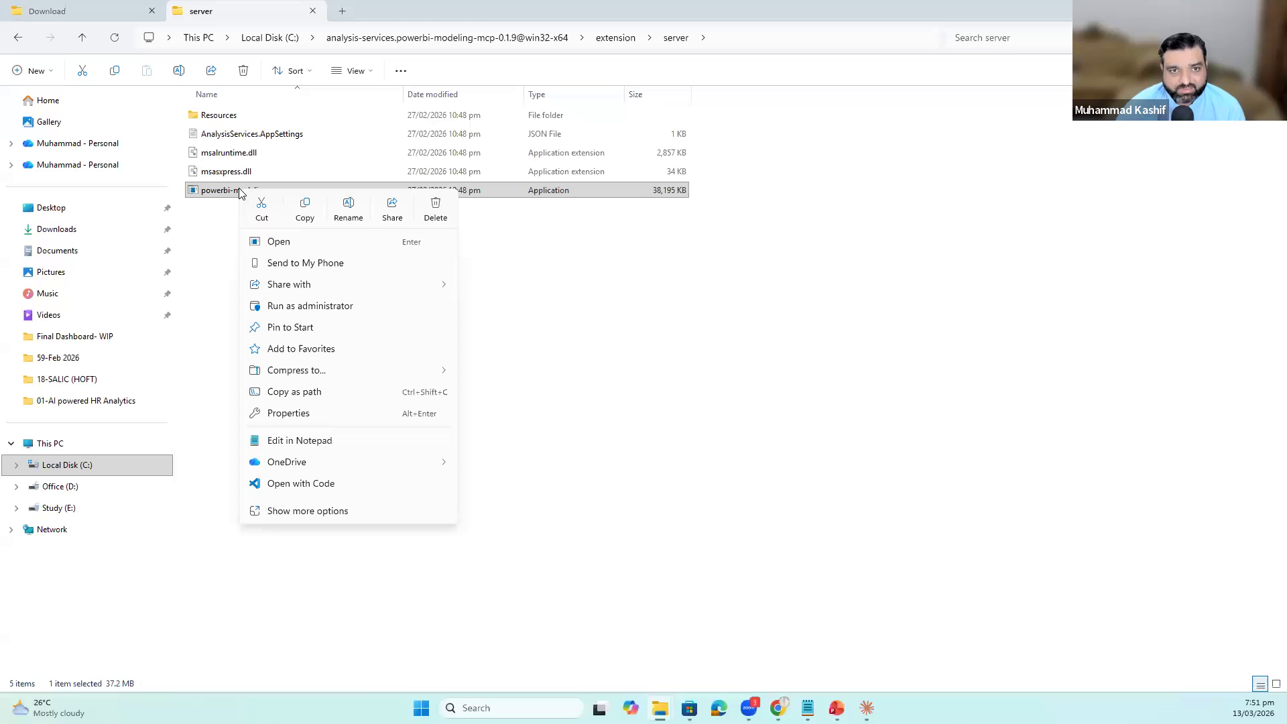
left_click(281, 394)
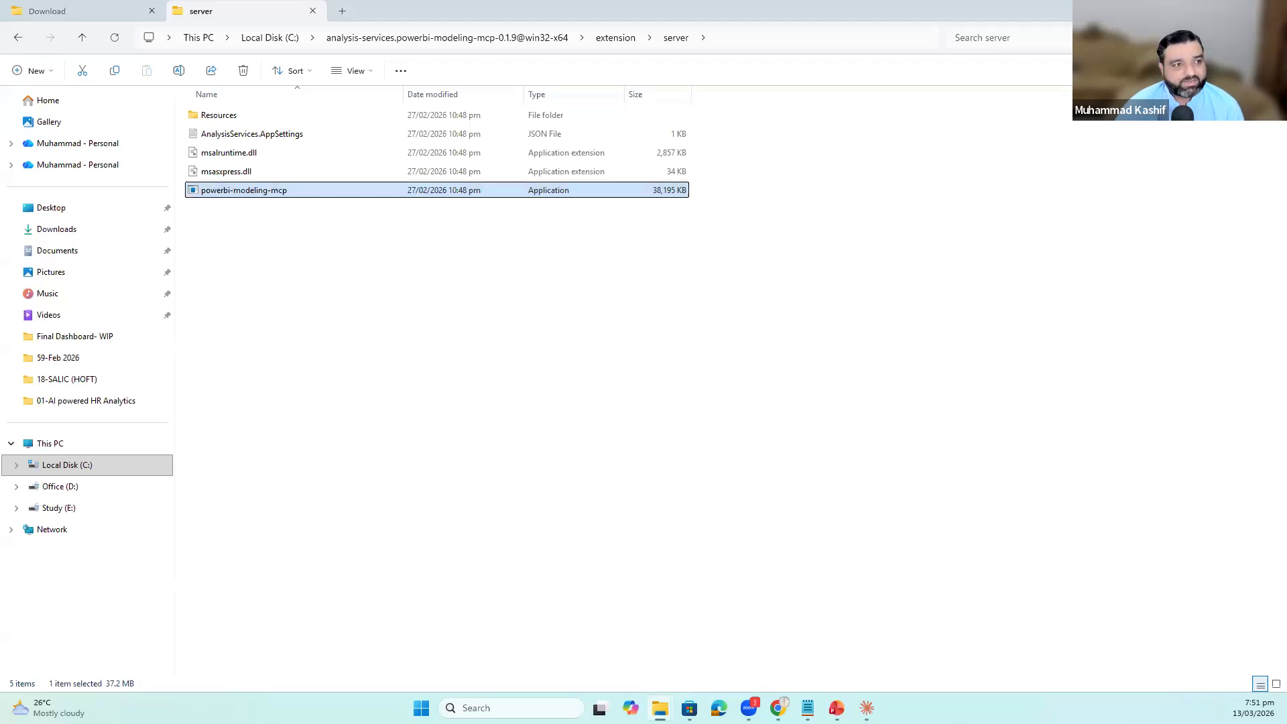
Switch to Notepad and paste the copied path of powerbi-modeling-mcp.exe into the blank document.
key("alt+Tab")
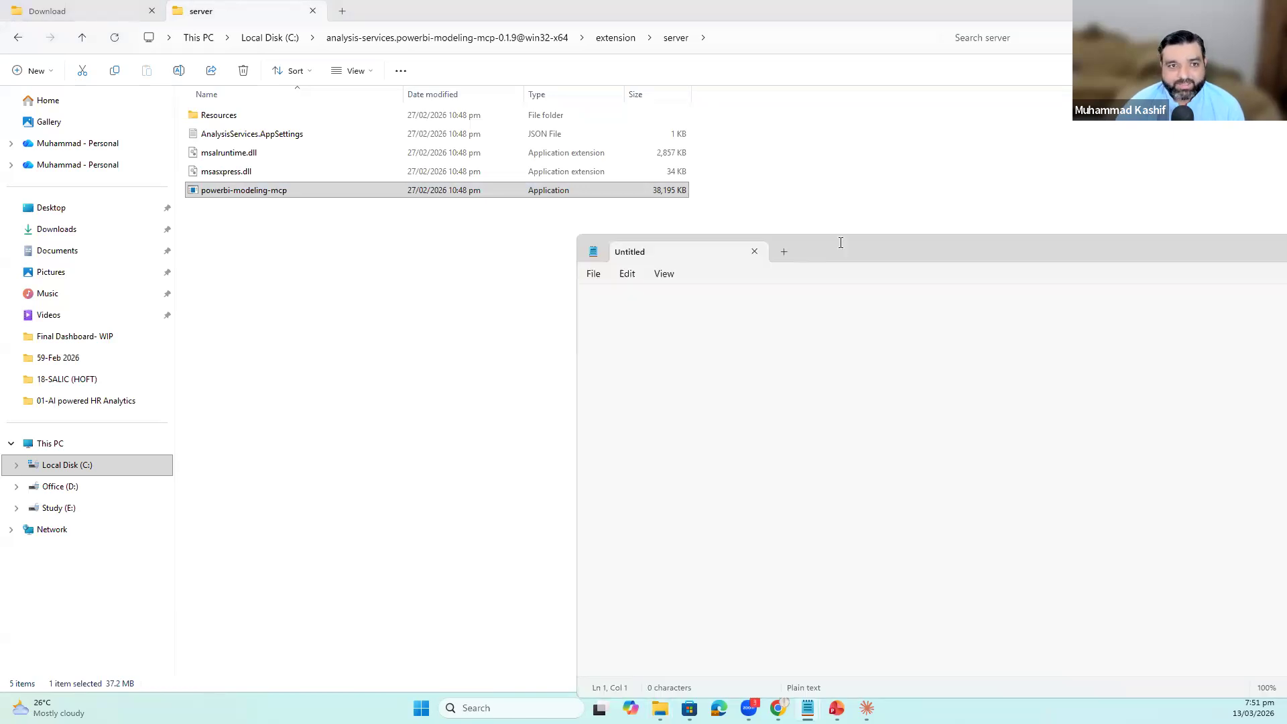
key("ctrl+v")
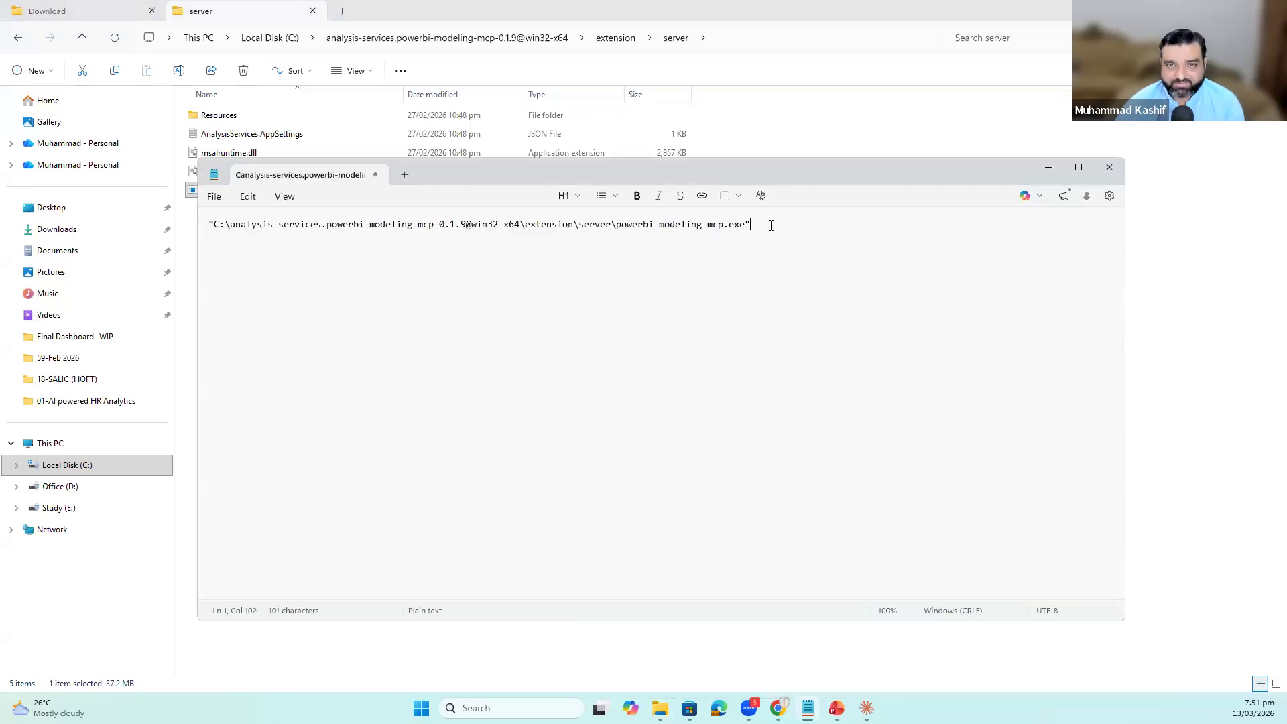
left_click_drag(750, 224, 207, 218)
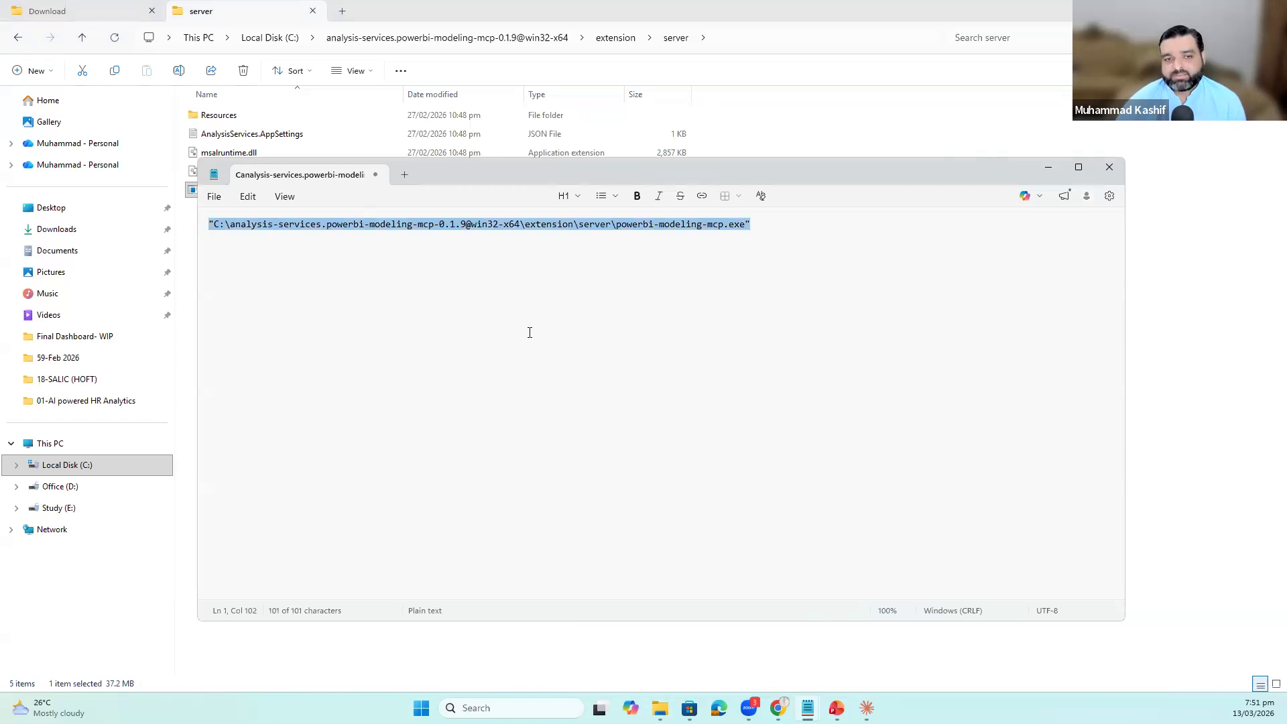
left_click(408, 339)
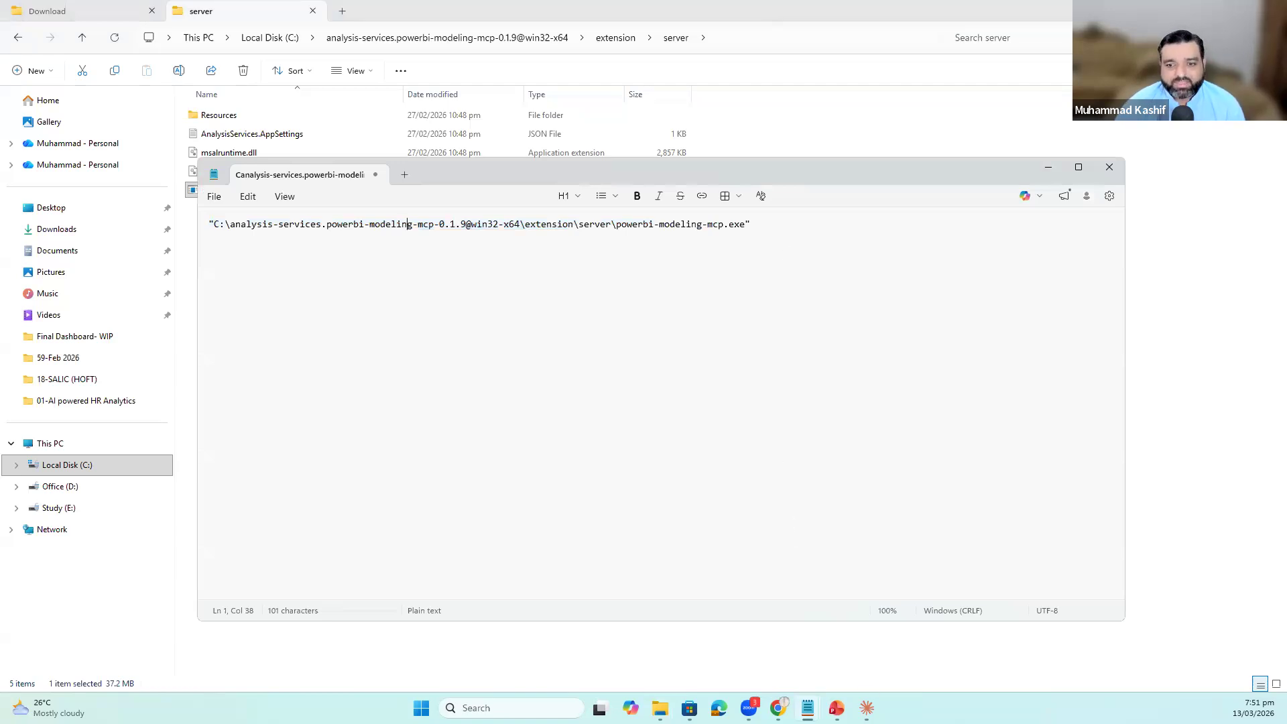
Switch to the Claude desktop app and open the Developer settings showing the local MCP servers.
mouse_move(867, 708)
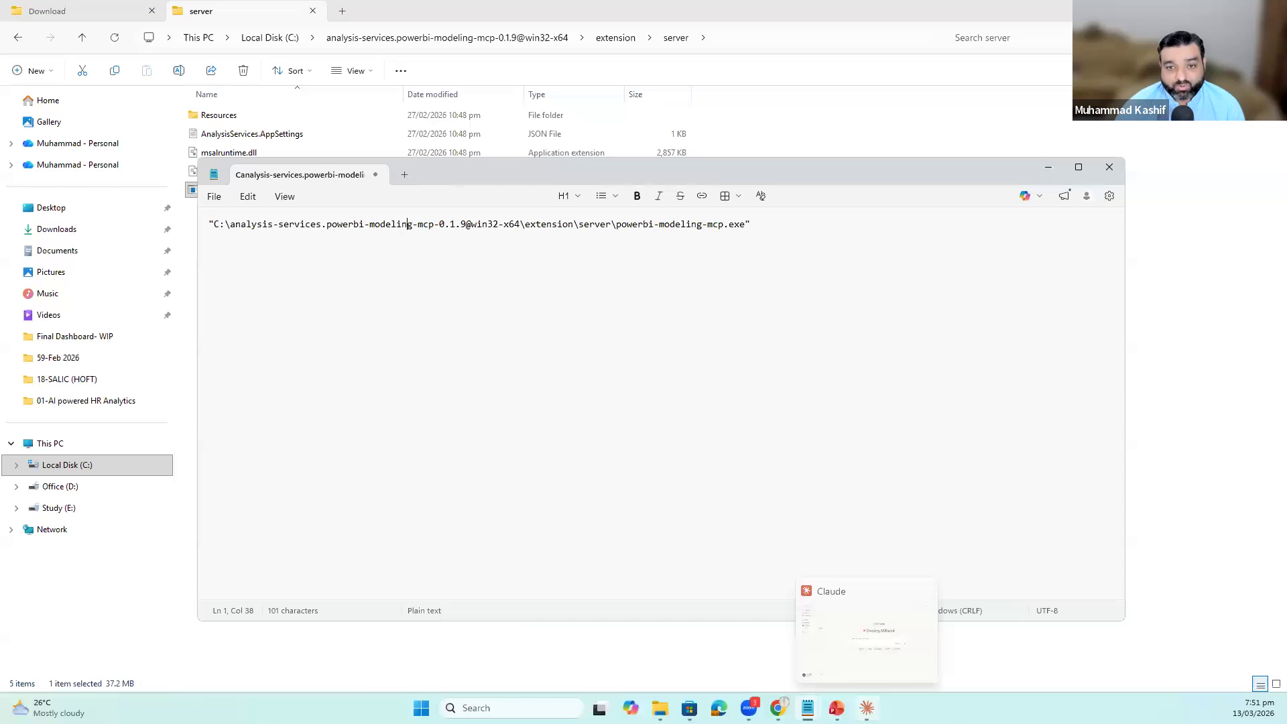
left_click(867, 708)
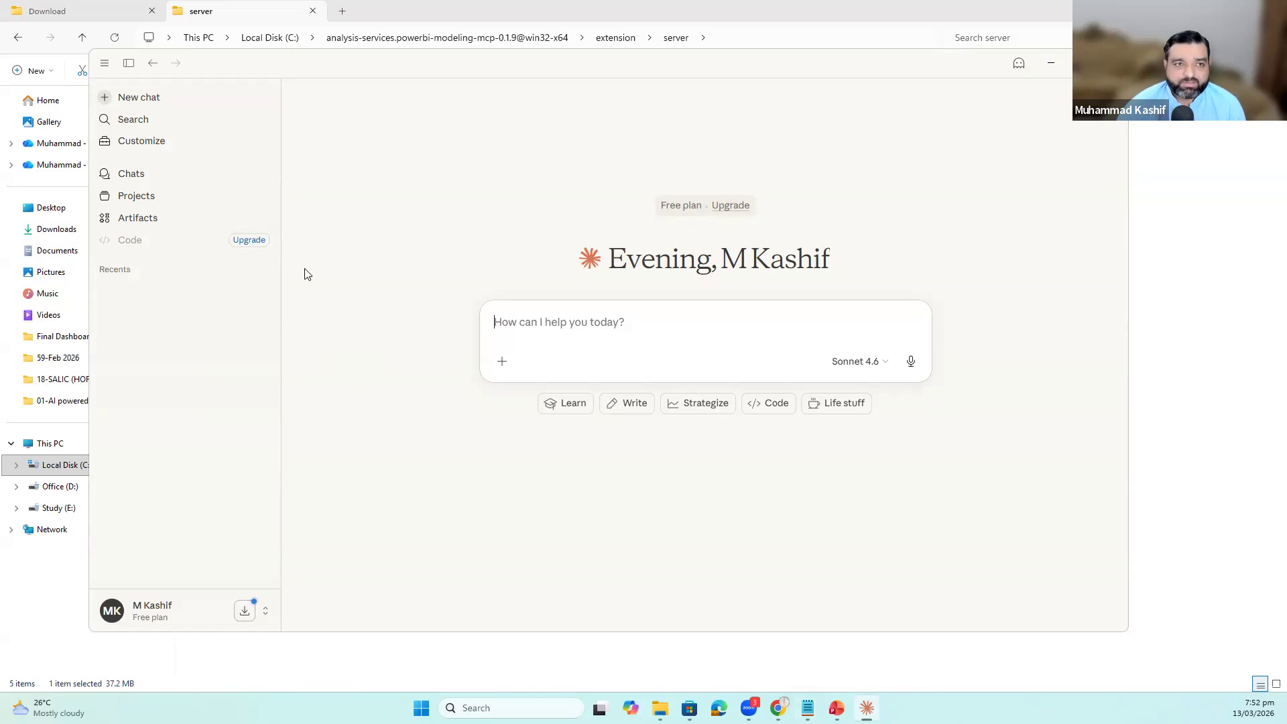
left_click(104, 66)
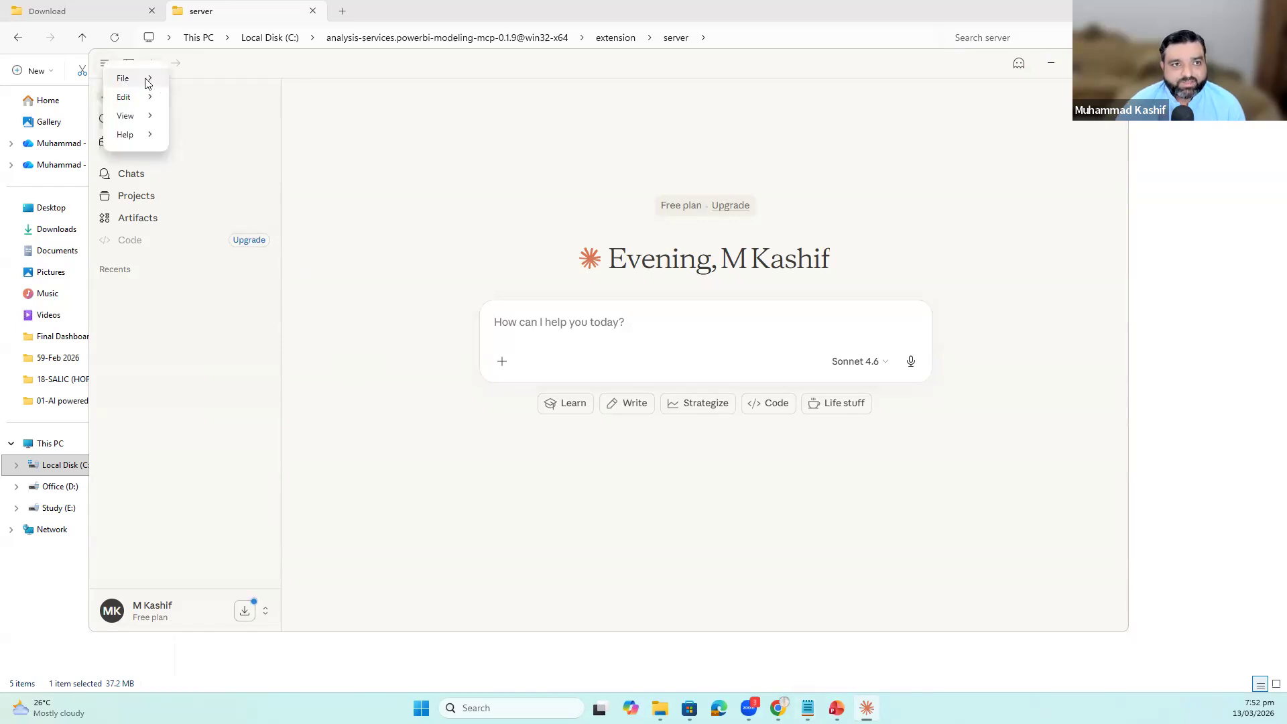
mouse_move(148, 82)
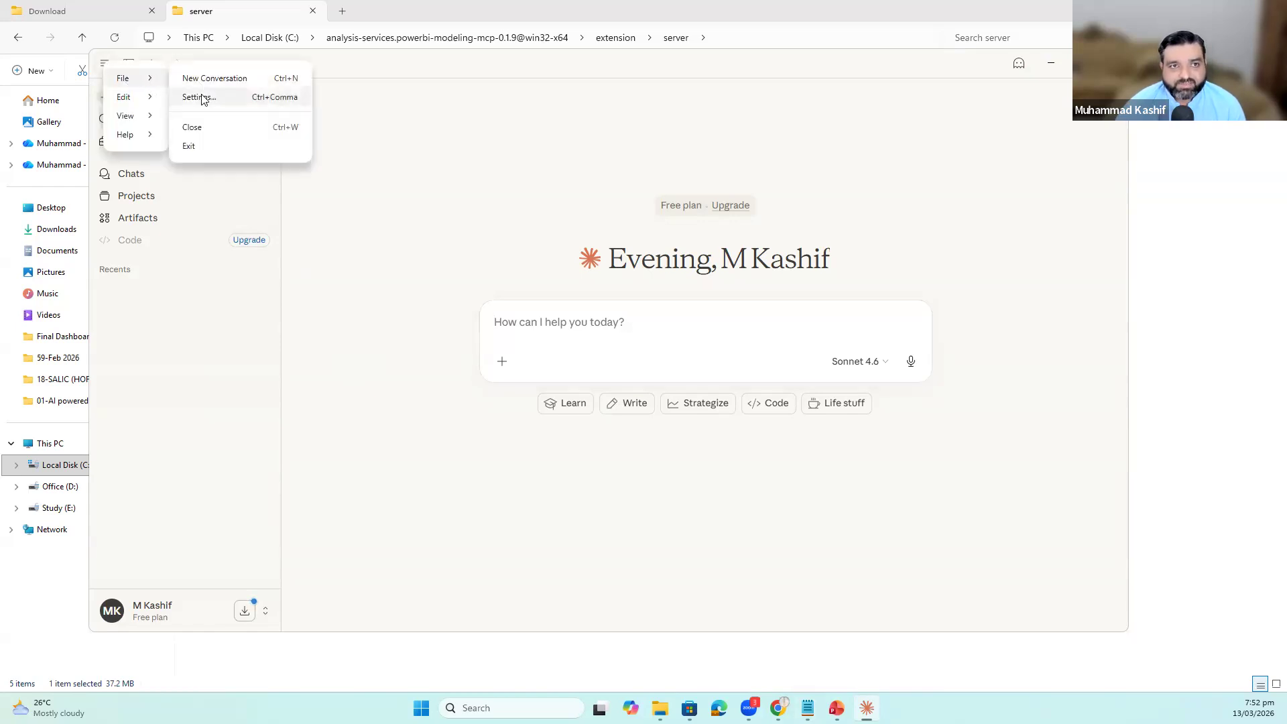
left_click(481, 259)
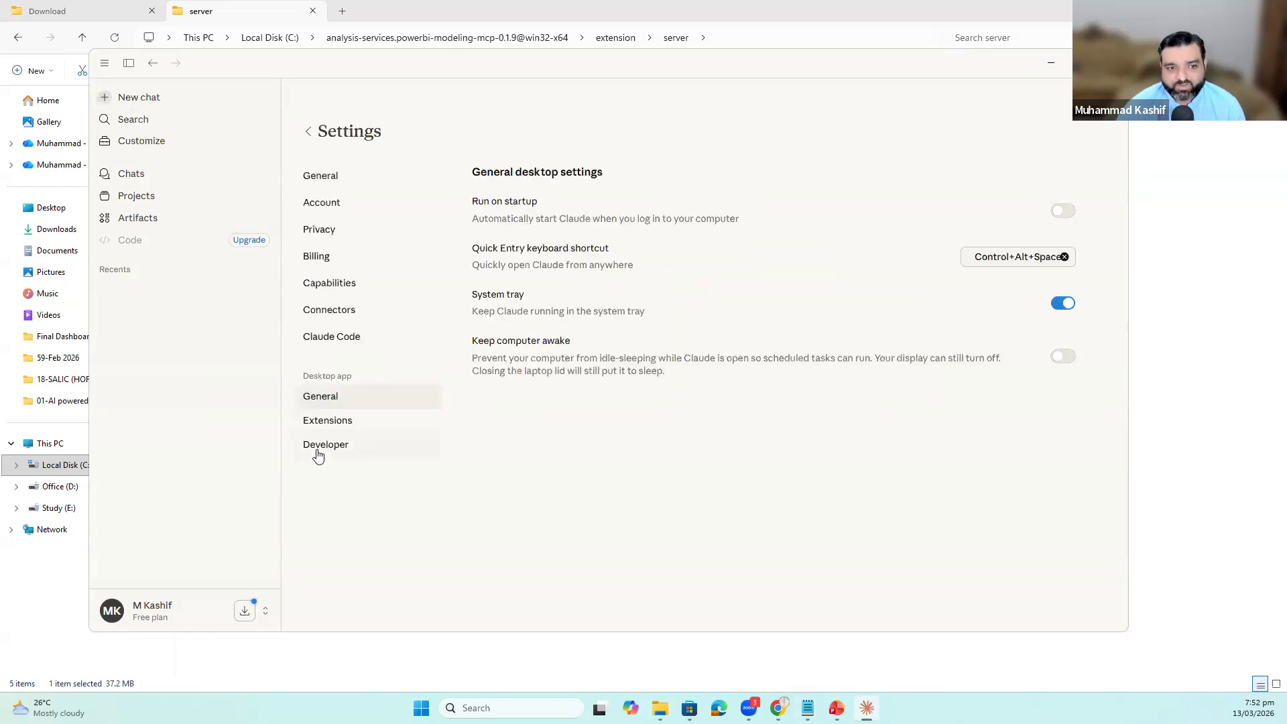
left_click(116, 612)
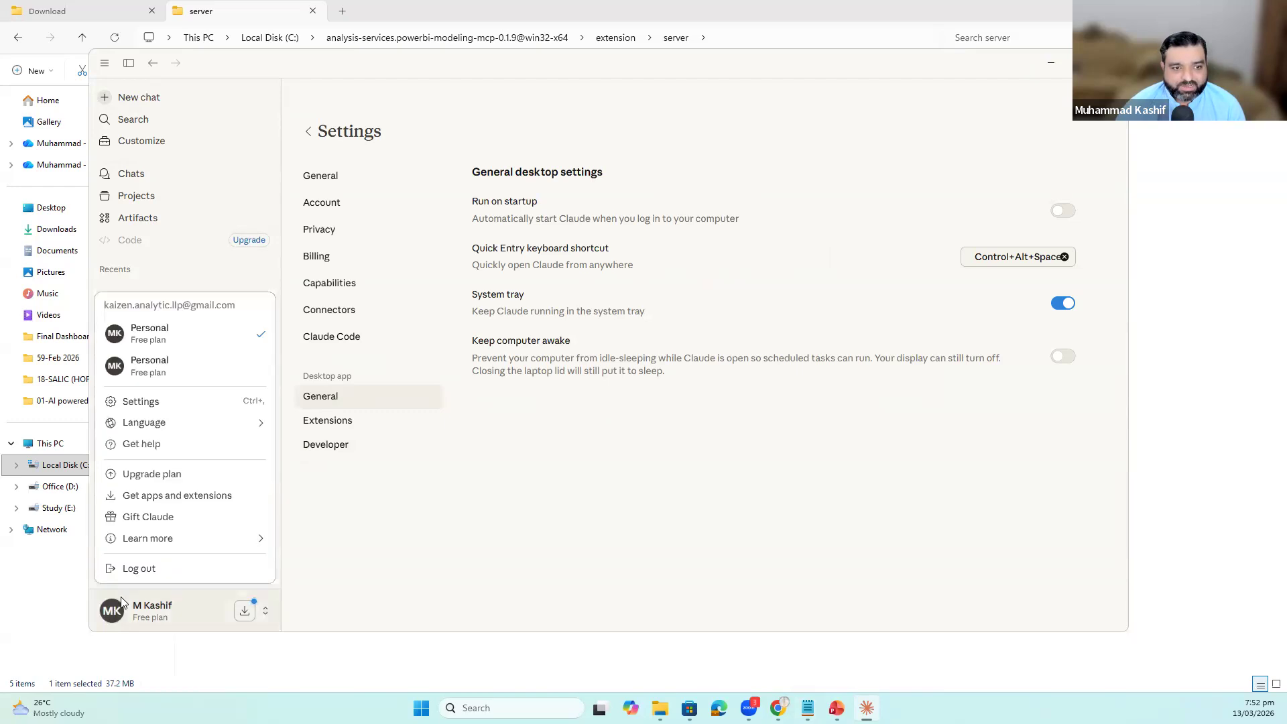
left_click(178, 402)
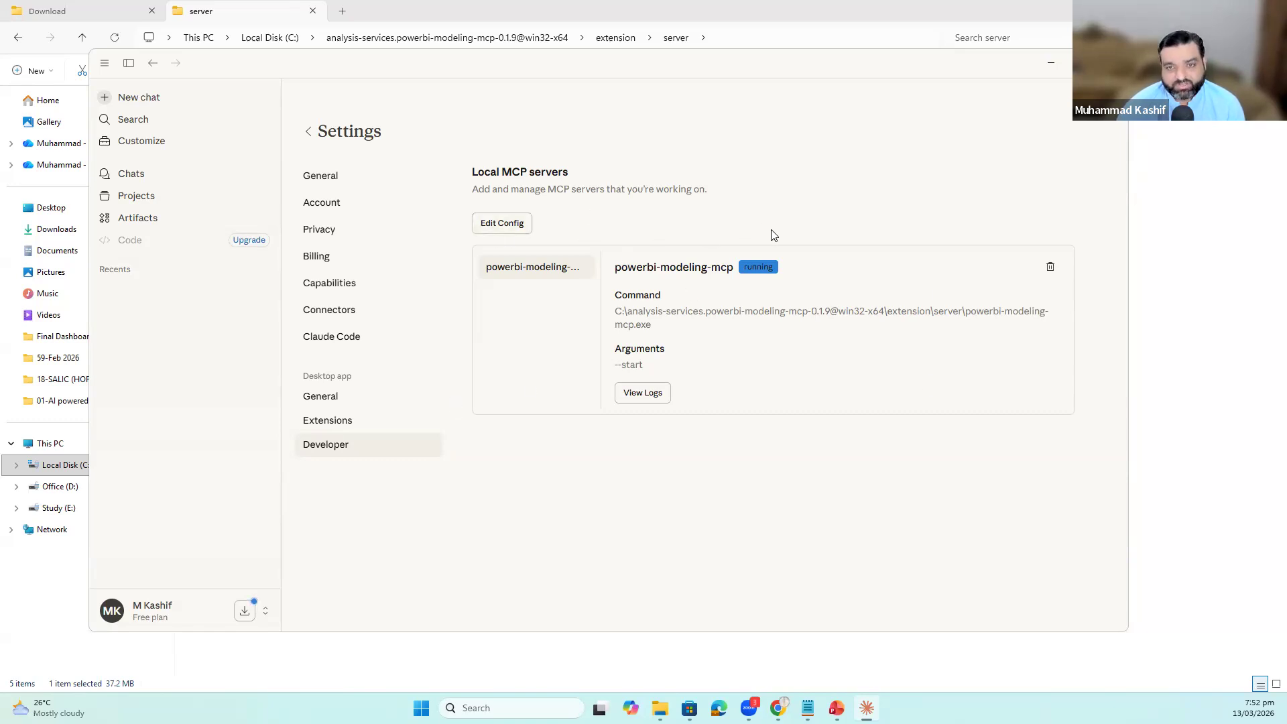
Switch to the PowerPoint presentation and review the setup slides up to Step 3: Configure Claude Desktop.
key("alt+Tab")
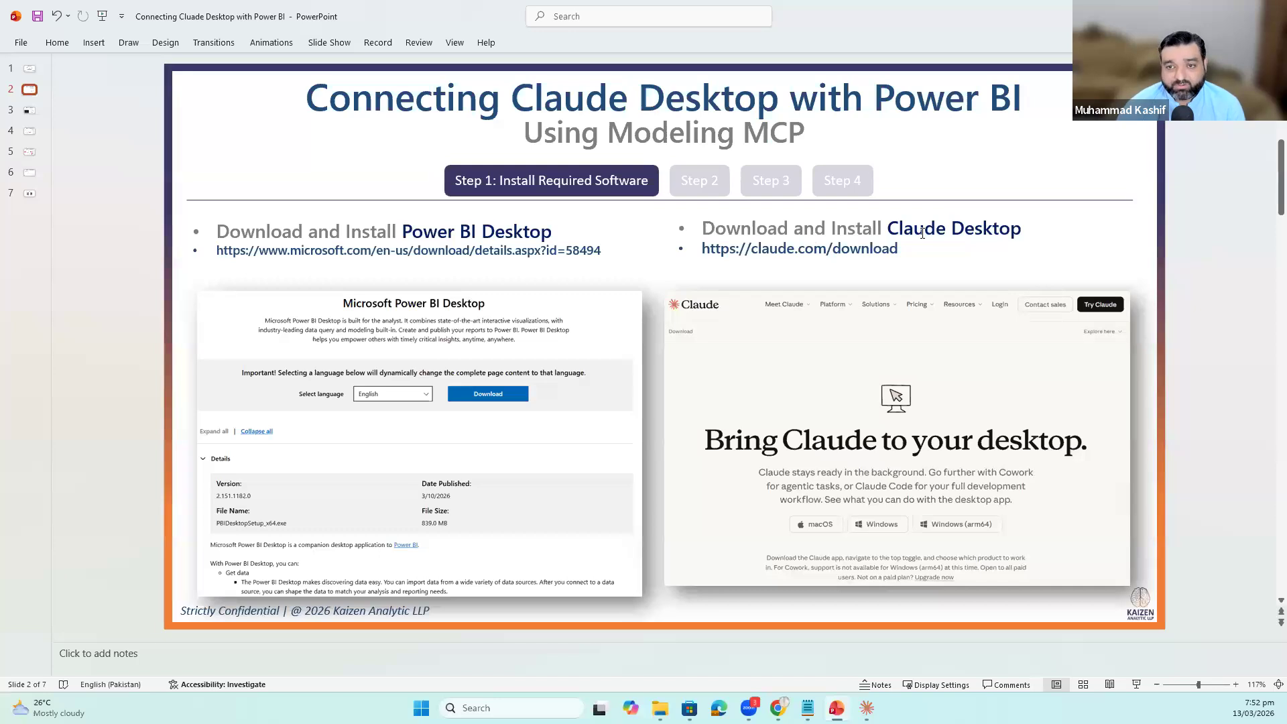
scroll(926, 246, "down", 1)
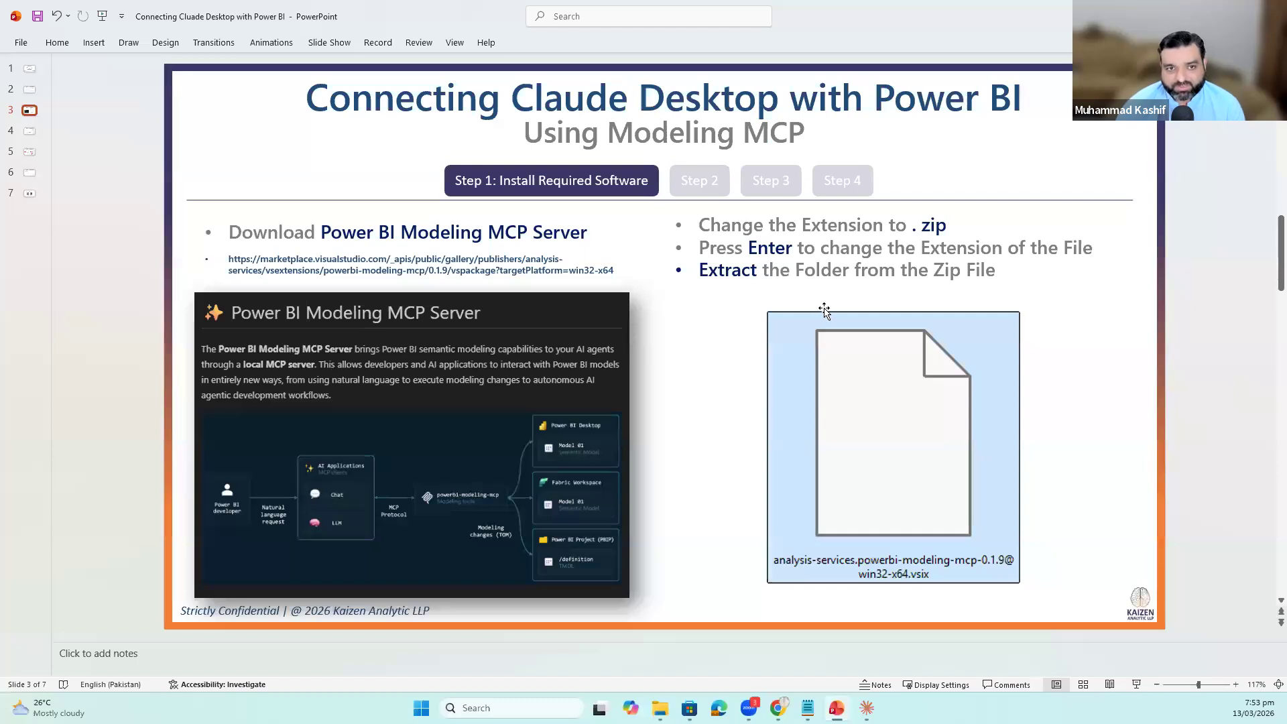
scroll(824, 309, "down", 1)
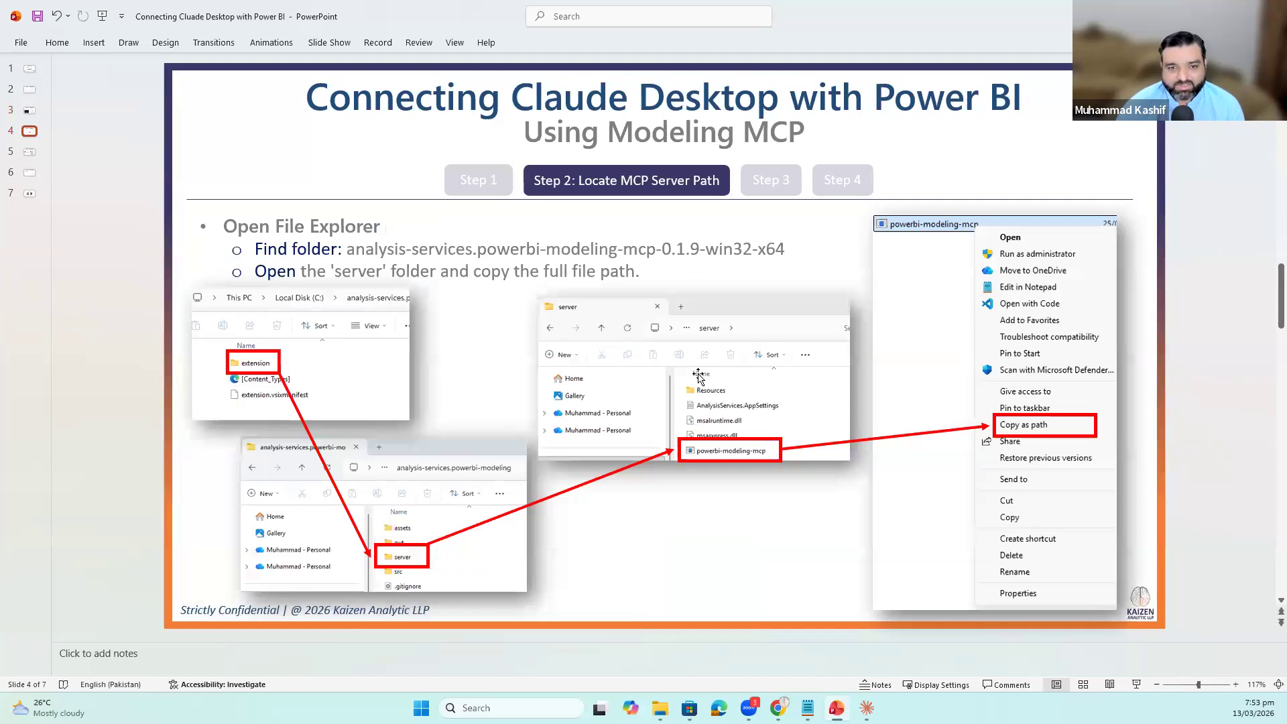
scroll(698, 378, "down", 1)
scroll(697, 378, "down", 2)
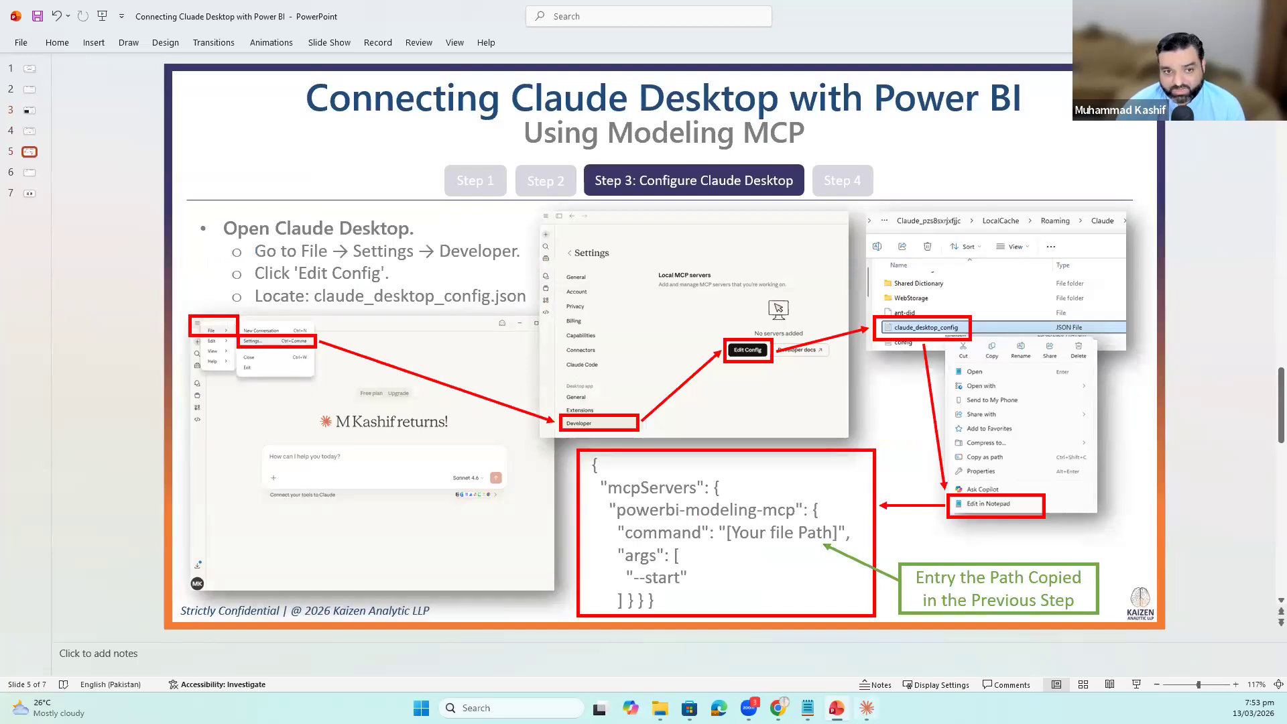
left_click(872, 701)
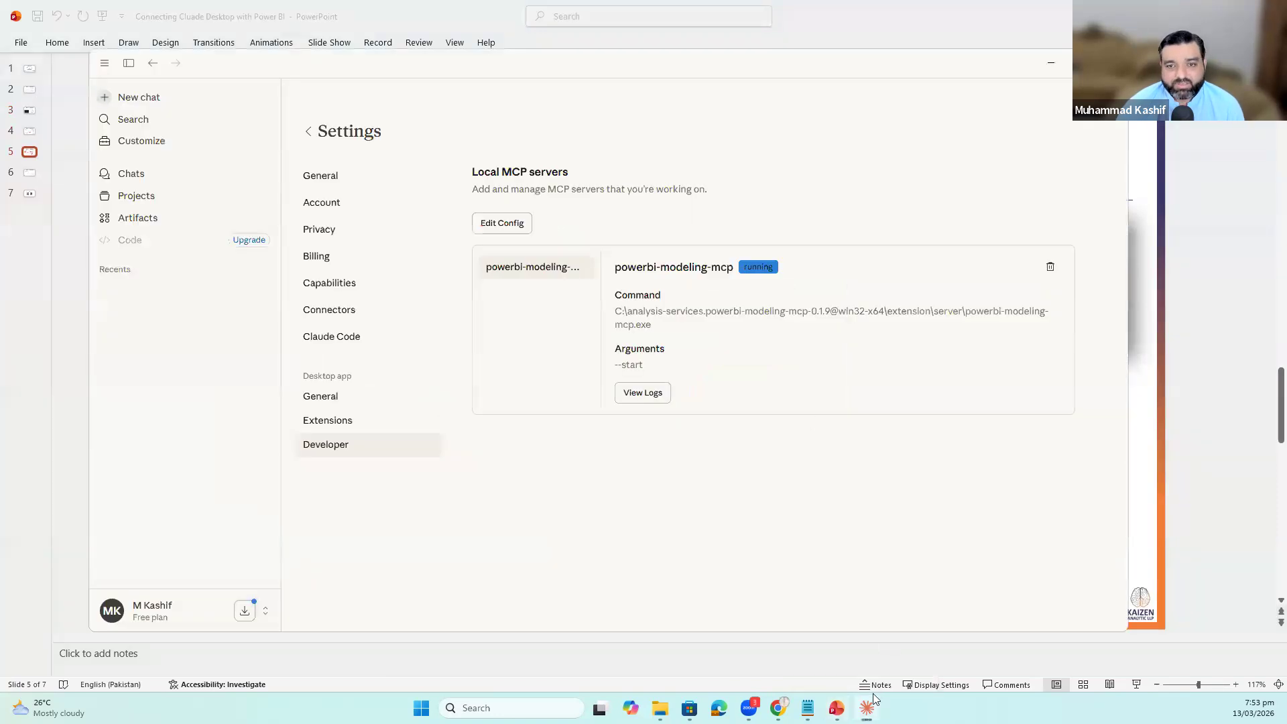
left_click(728, 319)
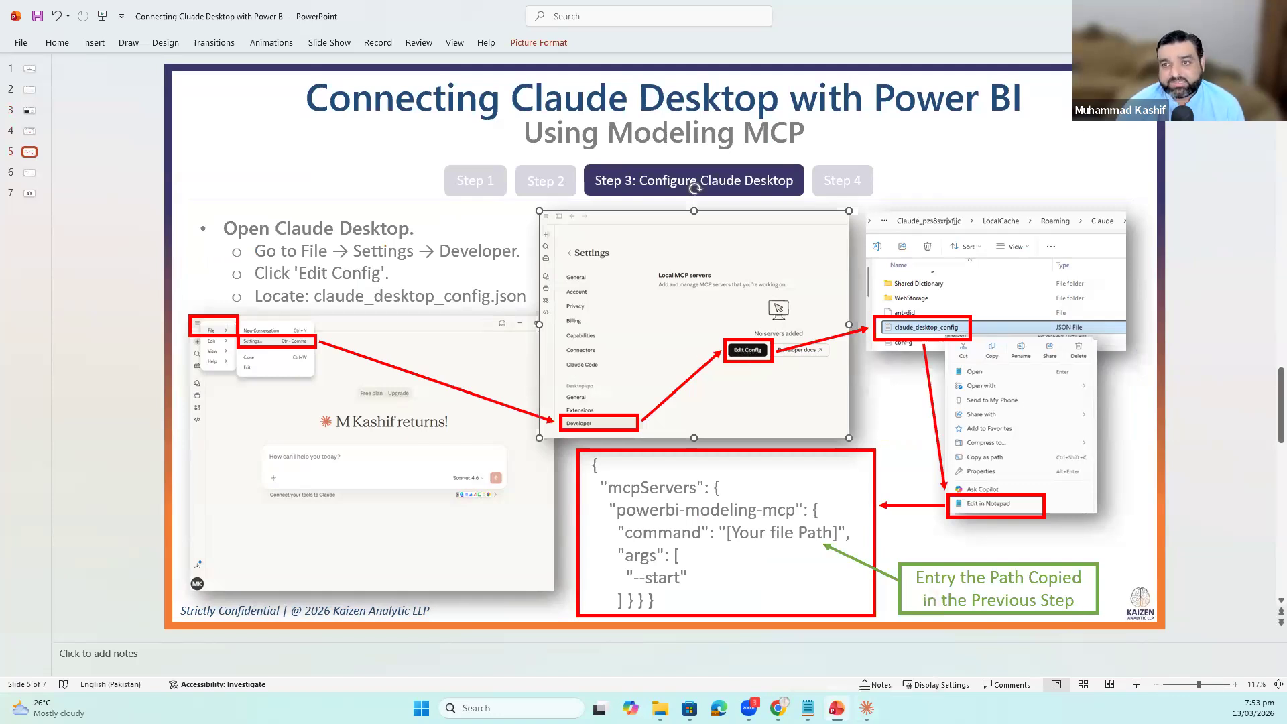
Switch to Claude, open the configuration folder for local MCP servers, and try to edit claude_desktop_config in Notepad.
key("alt+Tab")
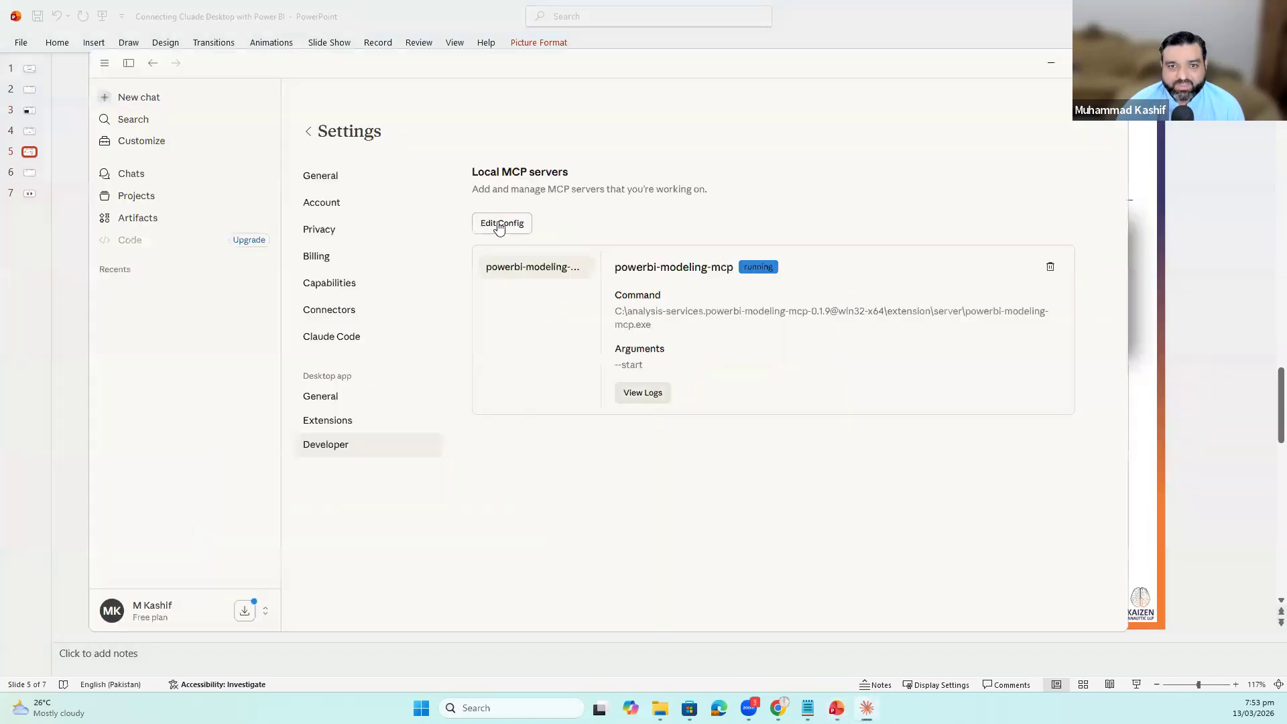
left_click(500, 227)
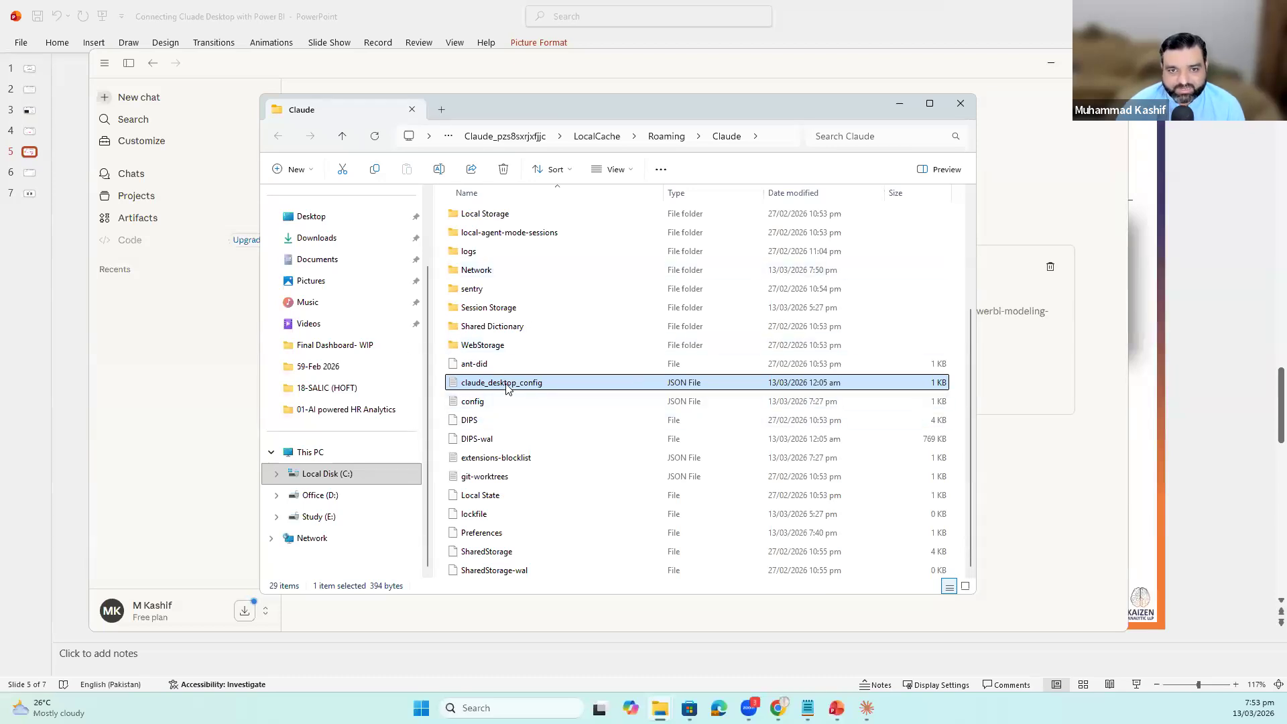
right_click(471, 390)
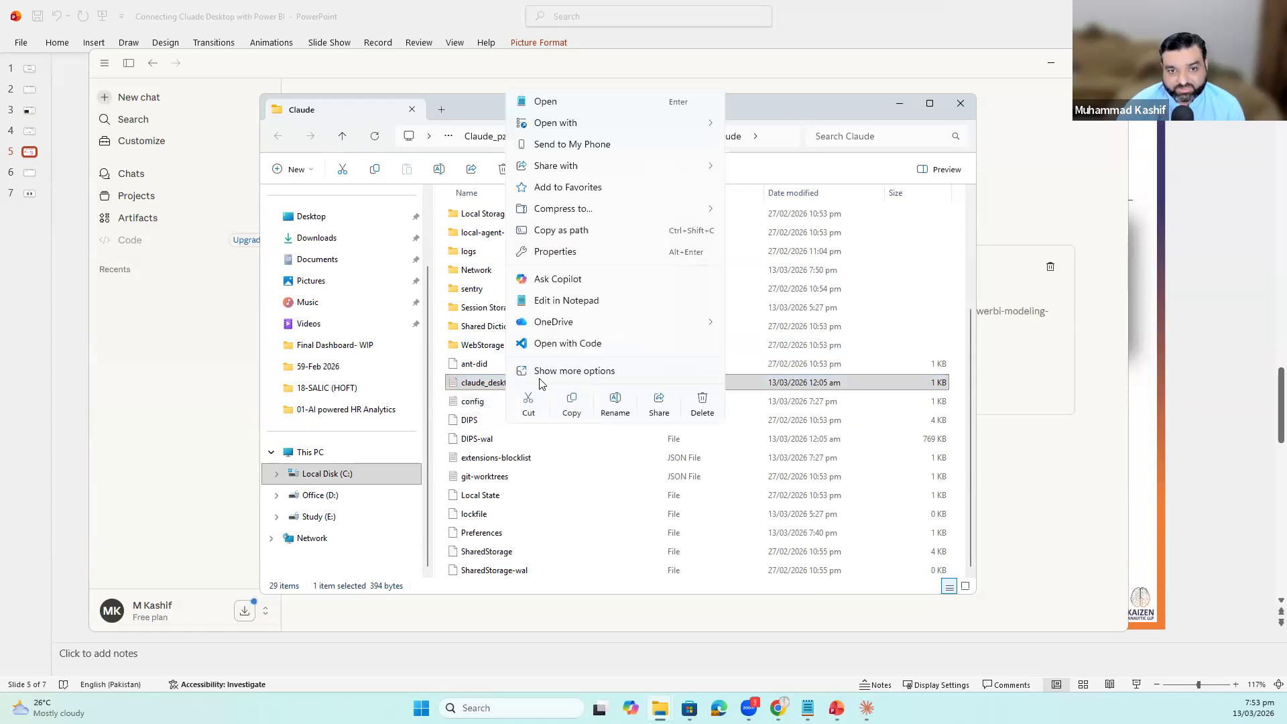
key("Escape")
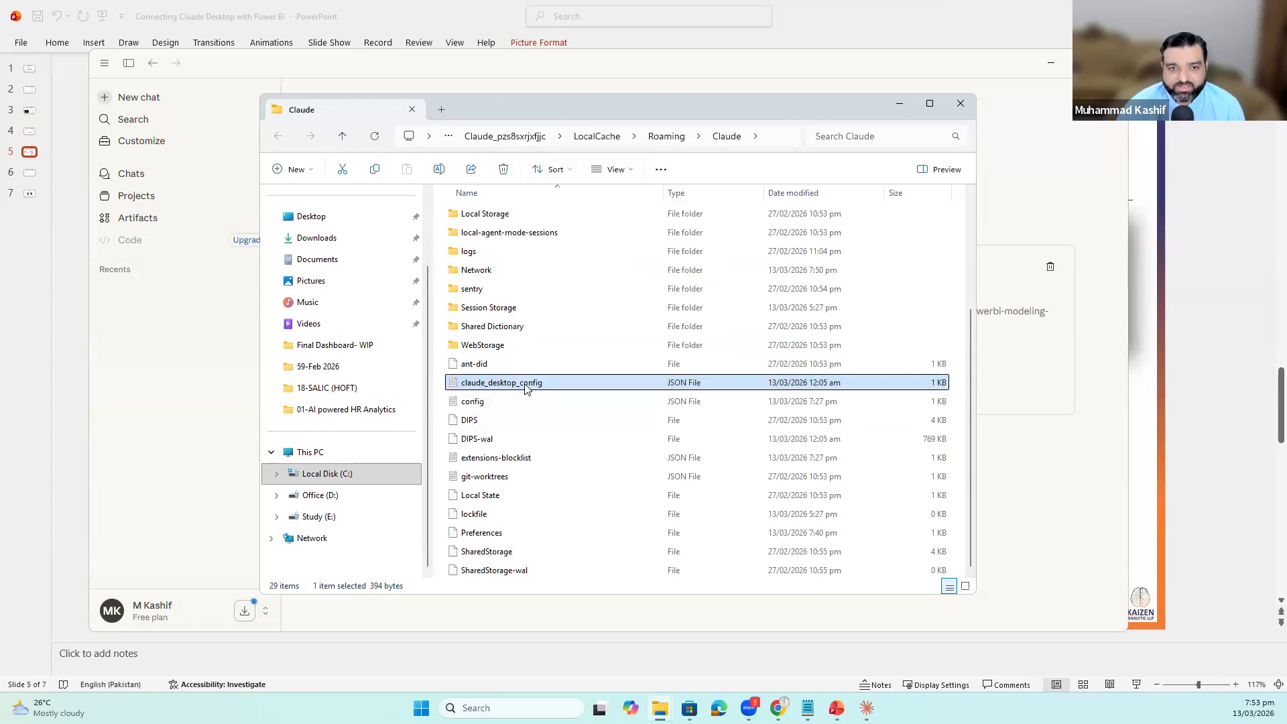
right_click(527, 391)
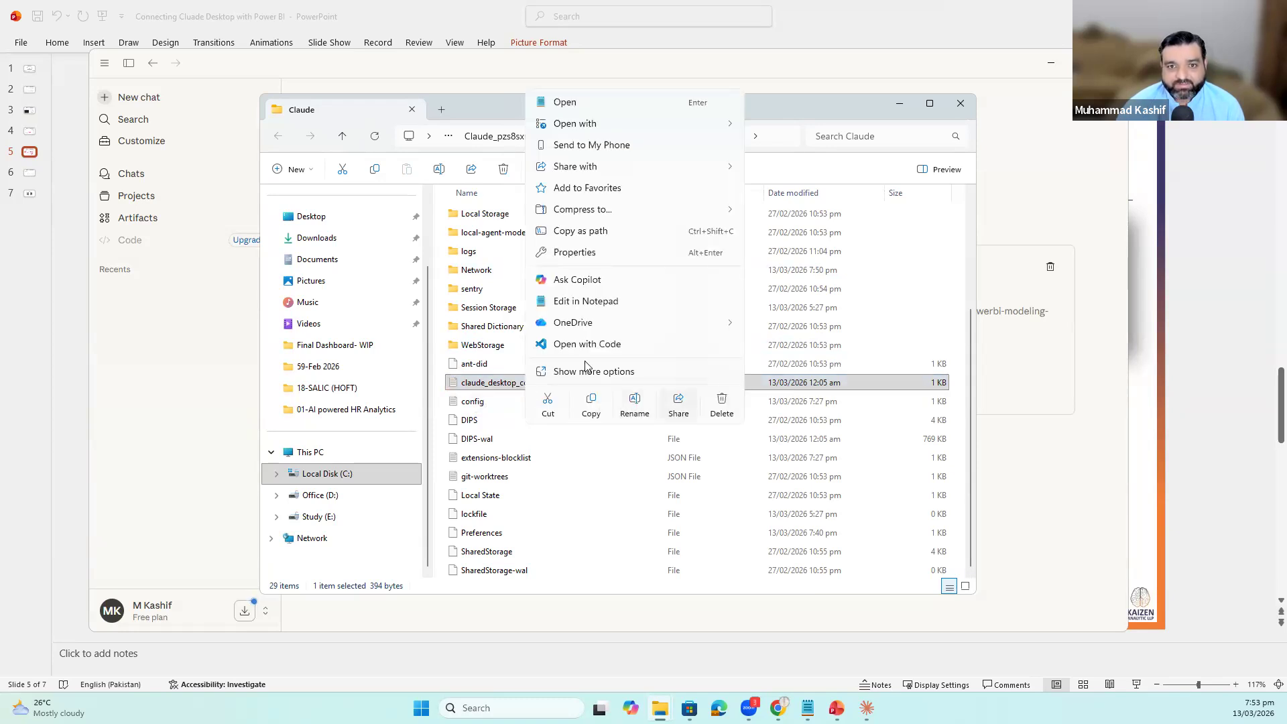
left_click(577, 301)
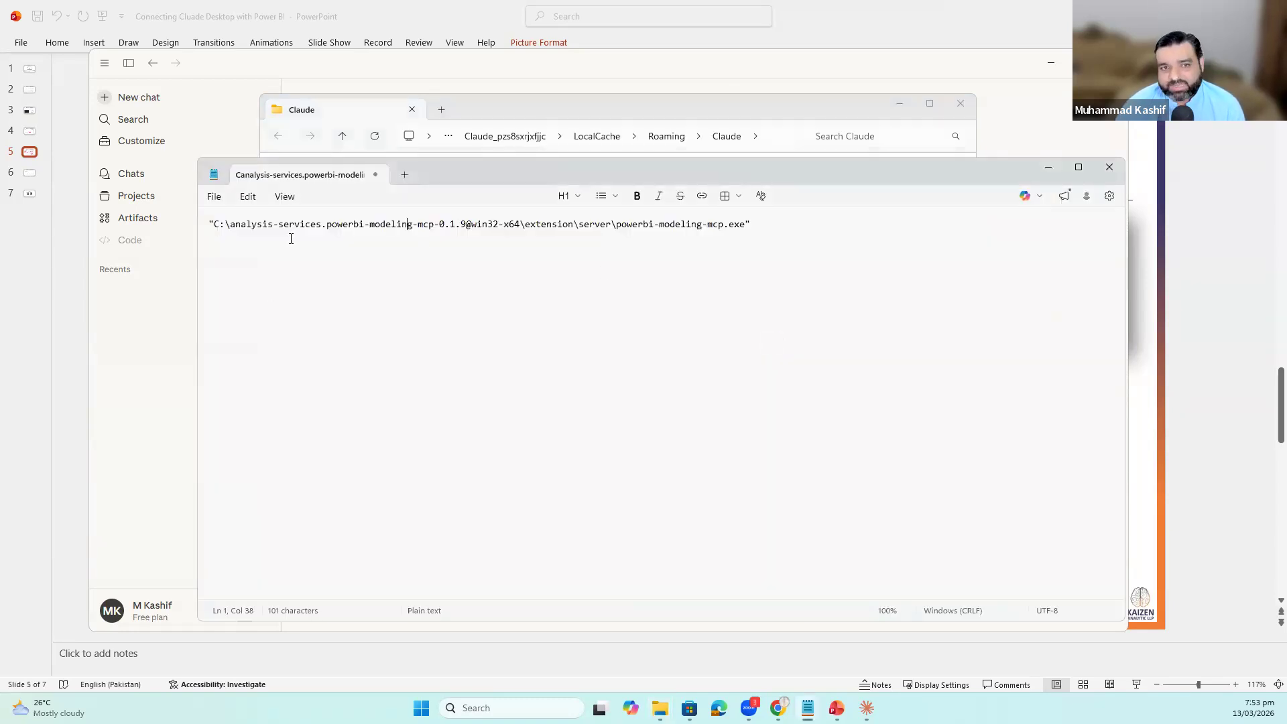
Paste the mcpServers JSON template for powerbi-modeling-mcp, with "[Your file Path]" as command and "--start" as argument, below the path in Notepad.
left_click(536, 174)
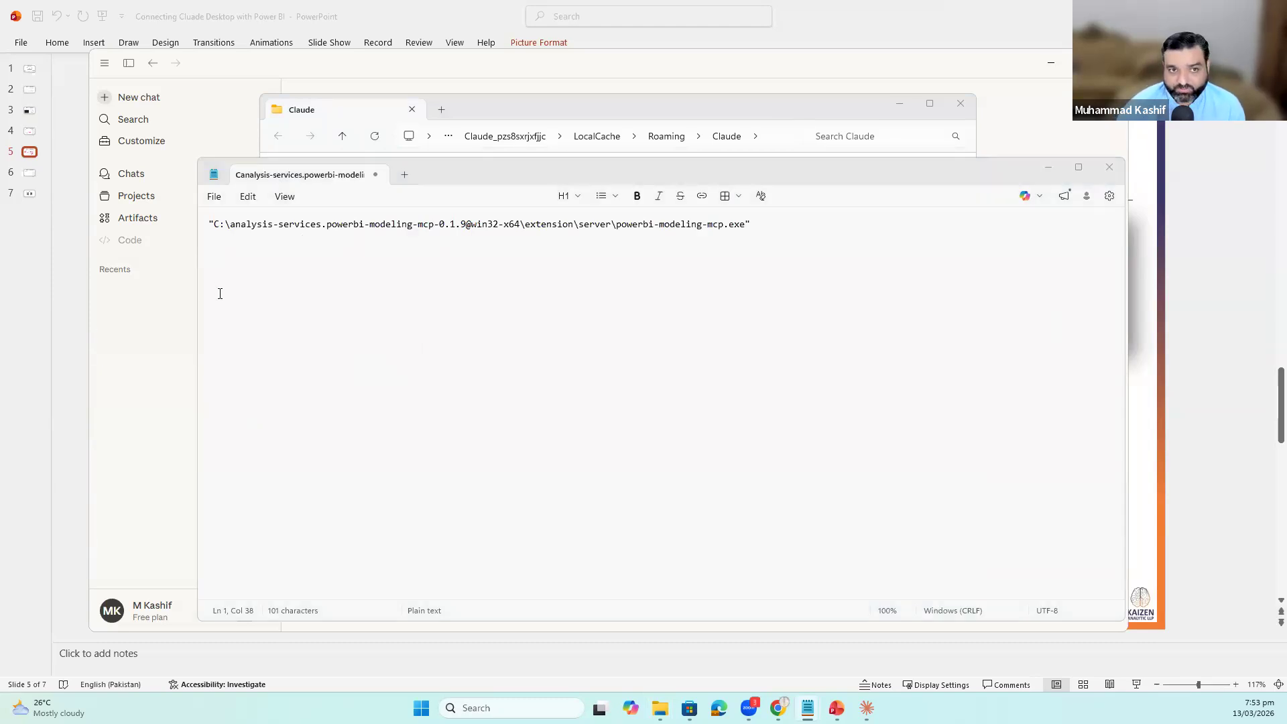
left_click(221, 224)
left_click(767, 224)
key("Return")
key("Return")
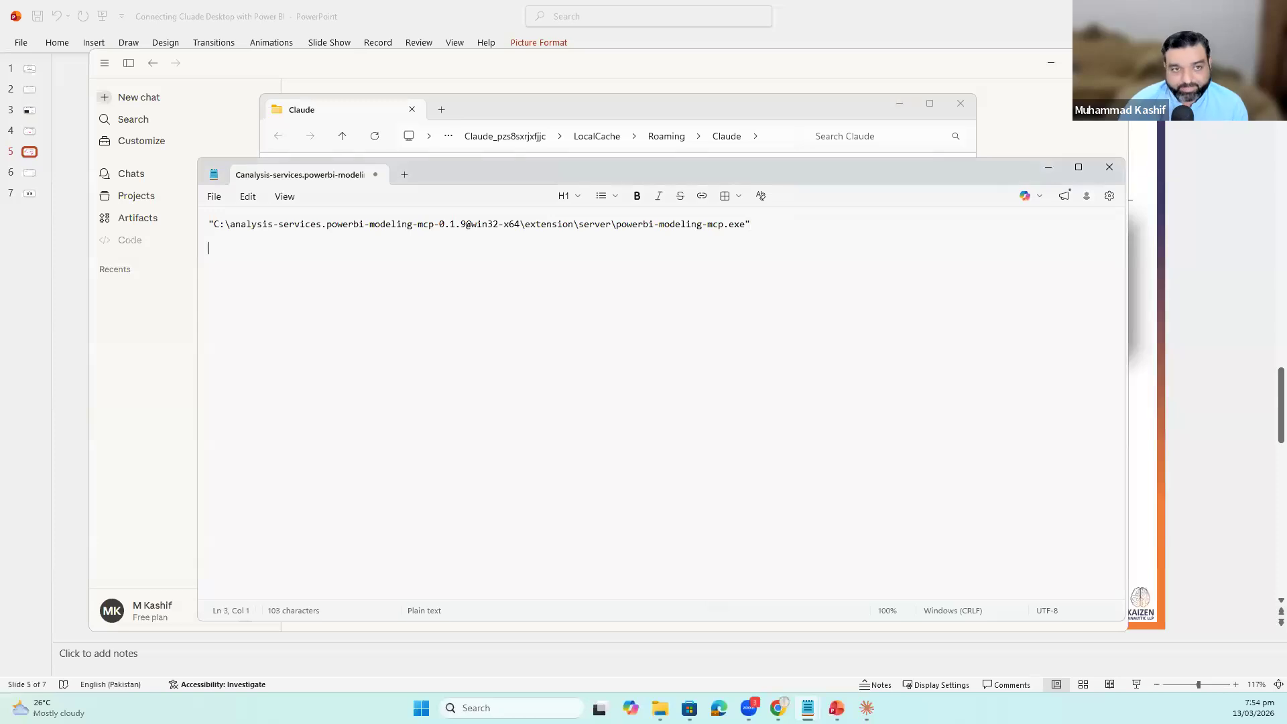
type("{   \"mcpServers\": {     \"powerbi-modeling-mcp\": {       \"command\": \"[Your file Path]\",       \"args\": [         \"--start\"       ]     }   } }")
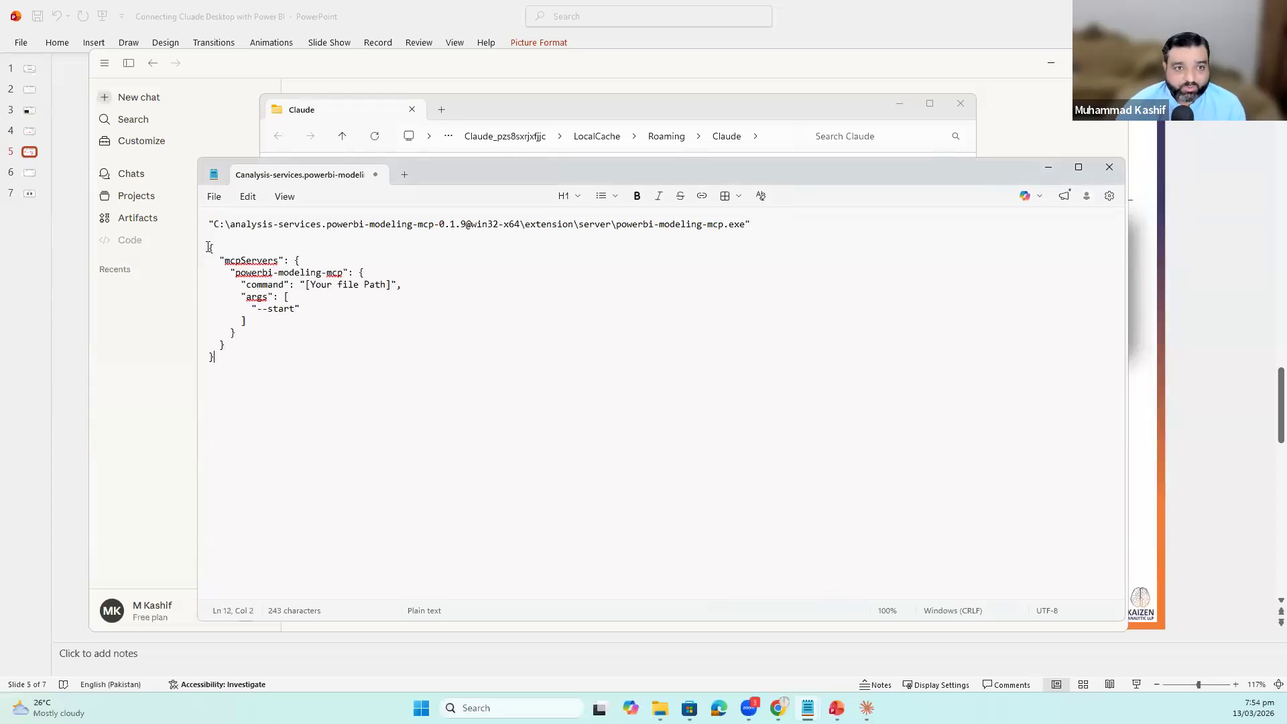
scroll(463, 361, "up", 2)
scroll(464, 361, "up", 3)
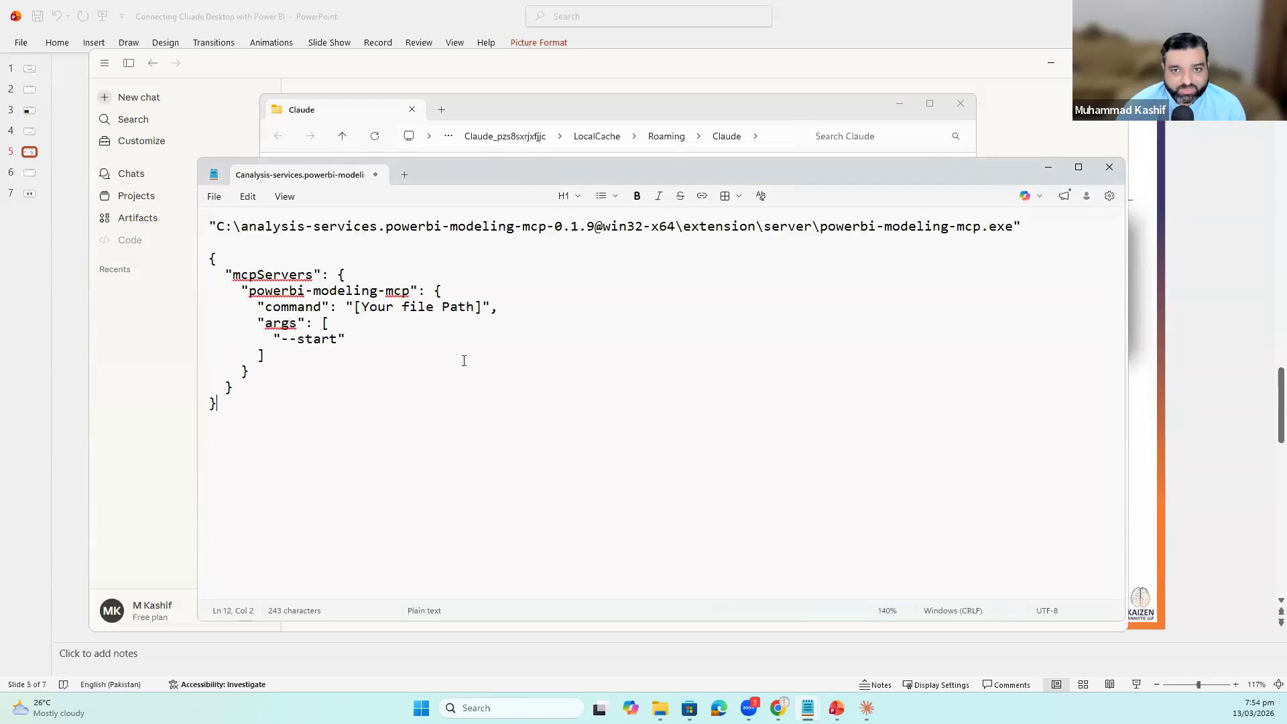
left_click_drag(244, 279, 241, 425)
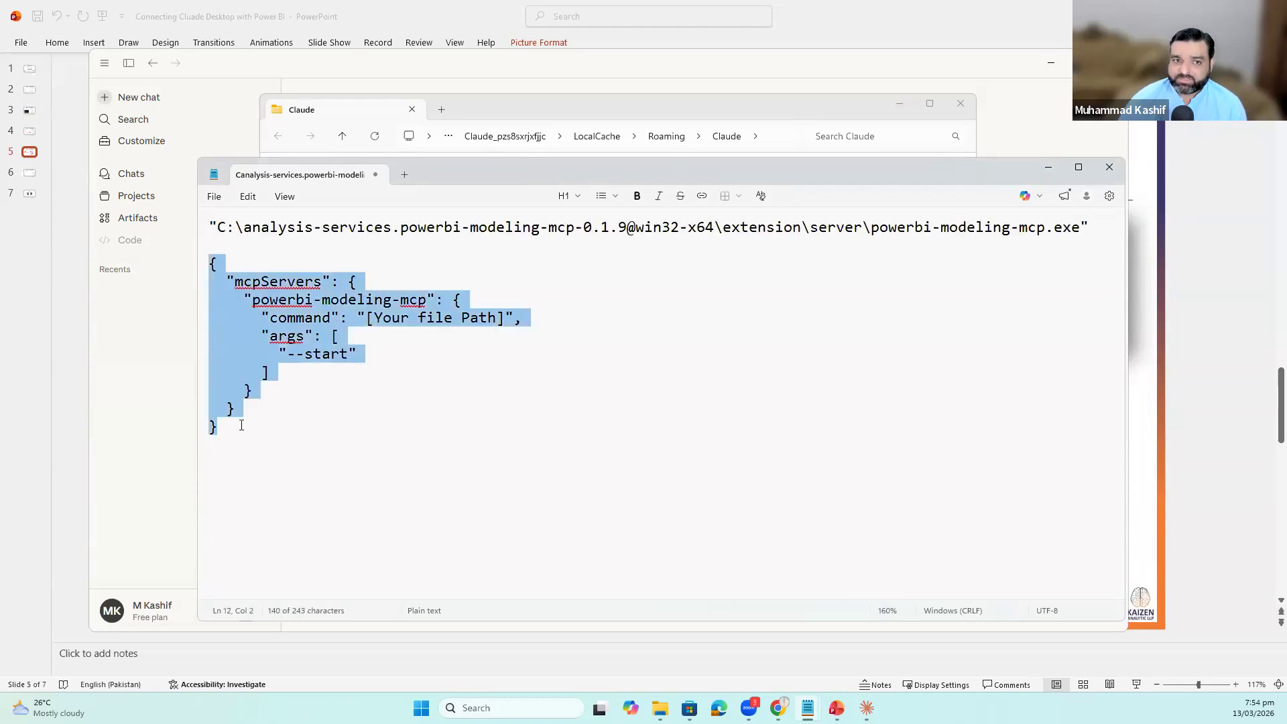
left_click(317, 459)
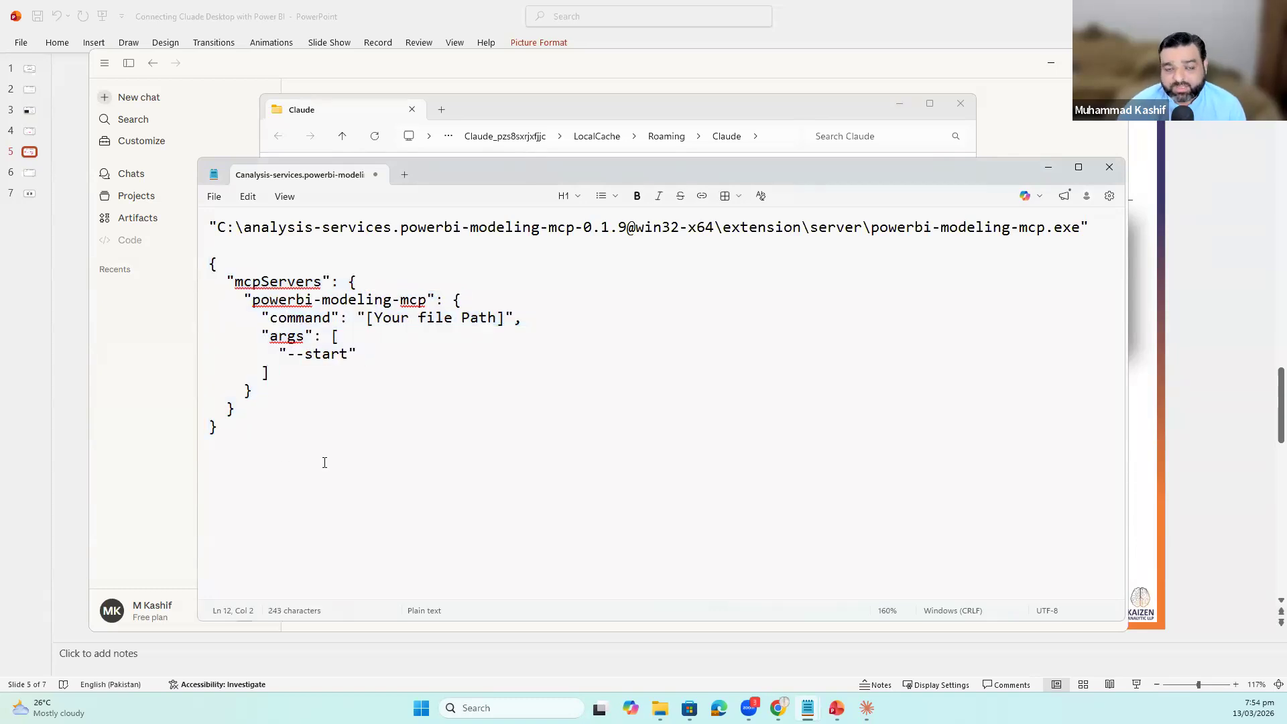
Copy the quoted powerbi-modeling-mcp.exe path from the first line and paste it over the "[Your file Path]" placeholder in the command entry.
left_click_drag(1090, 227, 209, 227)
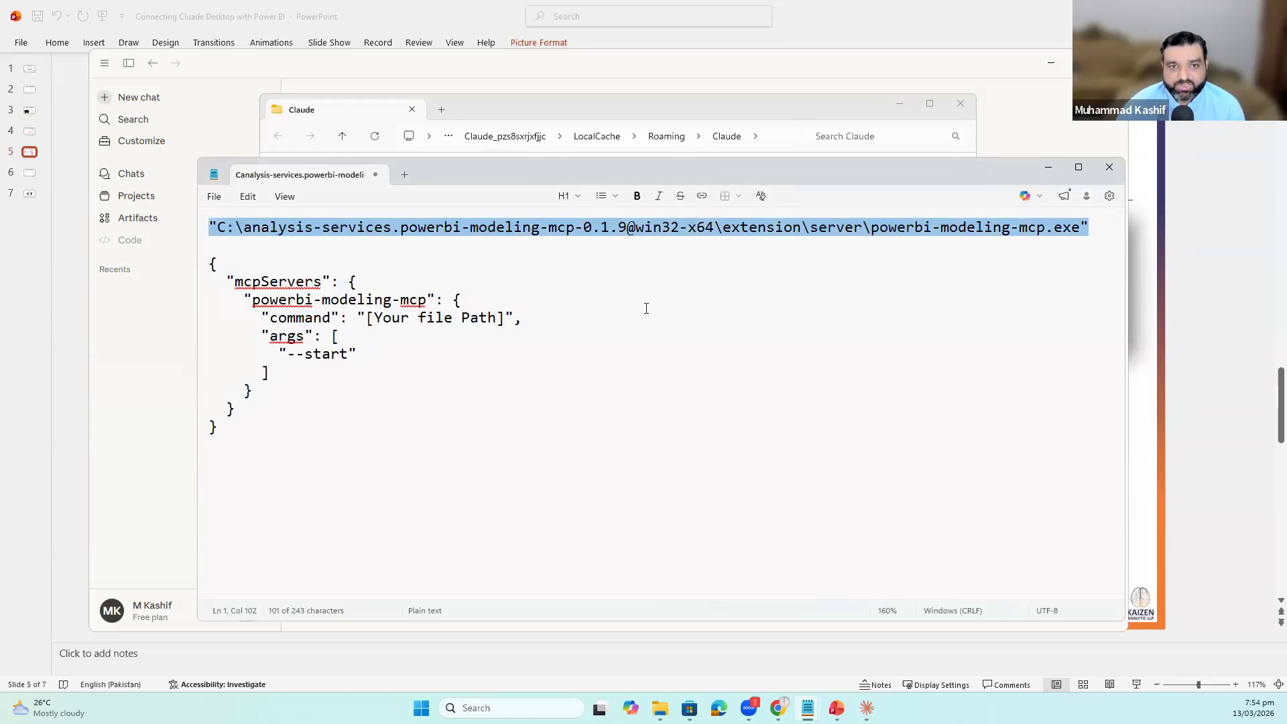
left_click_drag(356, 317, 514, 319)
left_click_drag(1089, 228, 469, 228)
left_click_drag(194, 238, 221, 236)
key("ctrl+c")
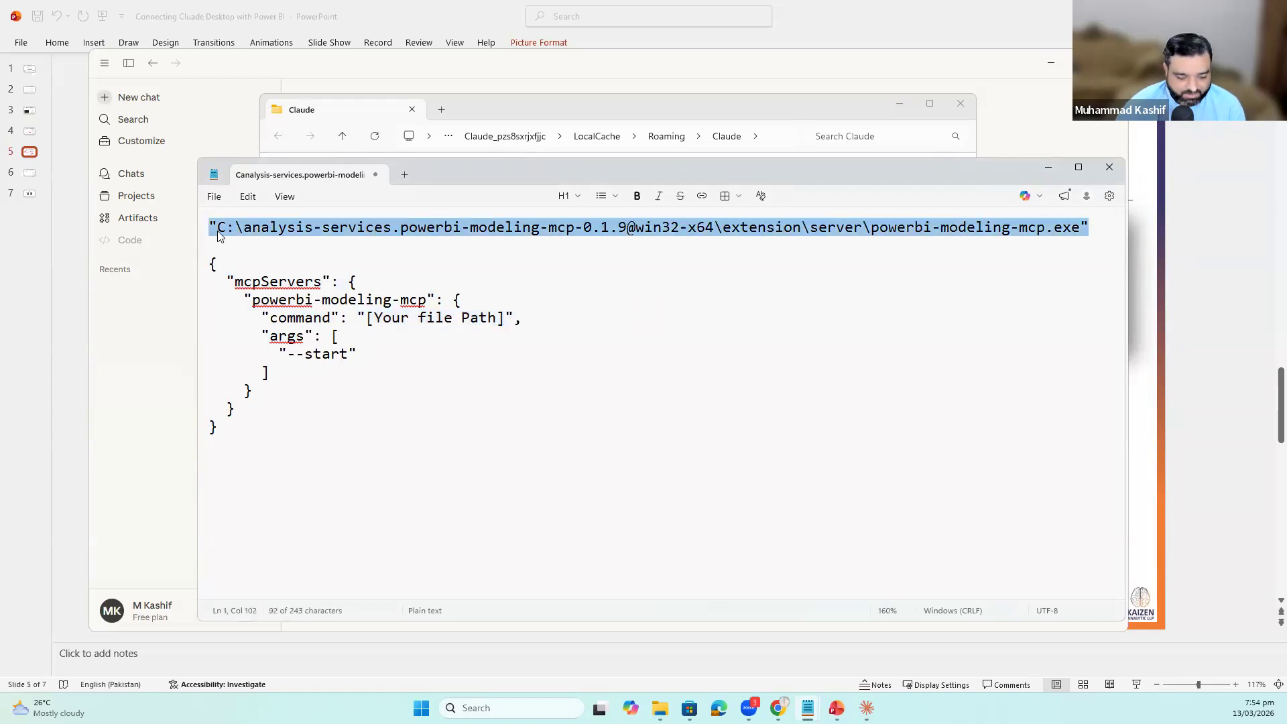
left_click_drag(358, 317, 514, 319)
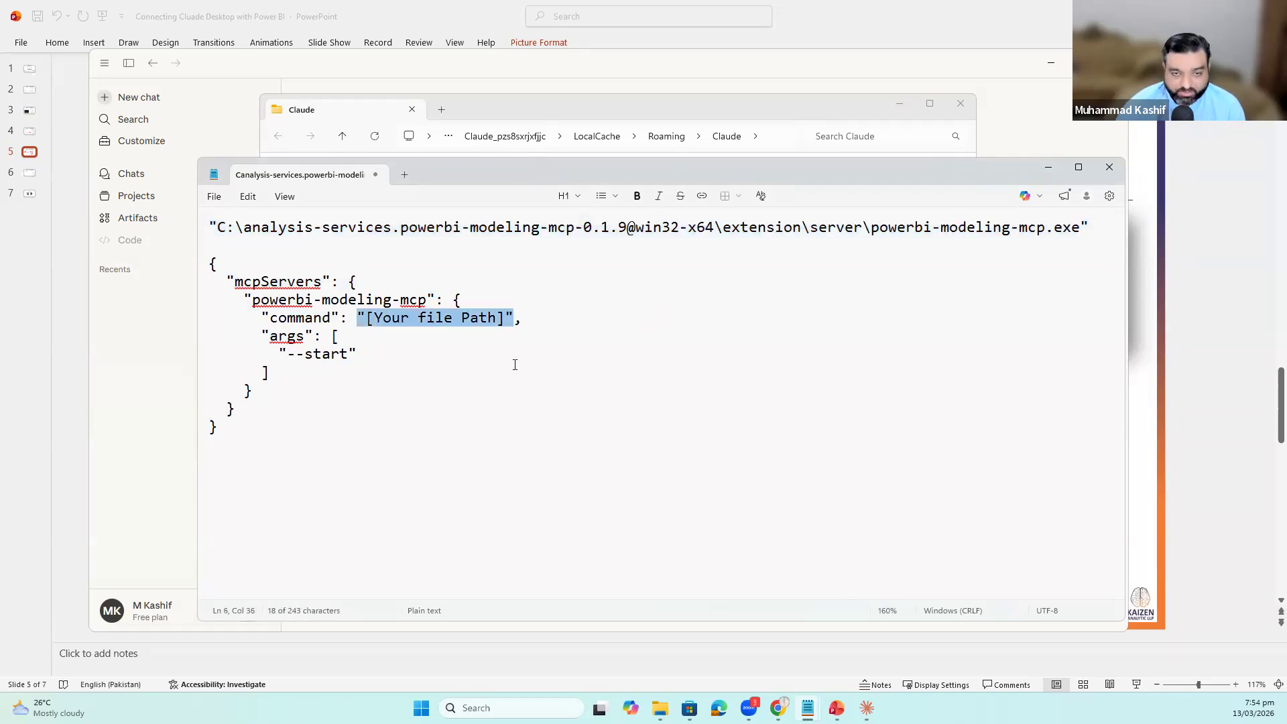
key("ctrl+v")
scroll(530, 344, "down", 5)
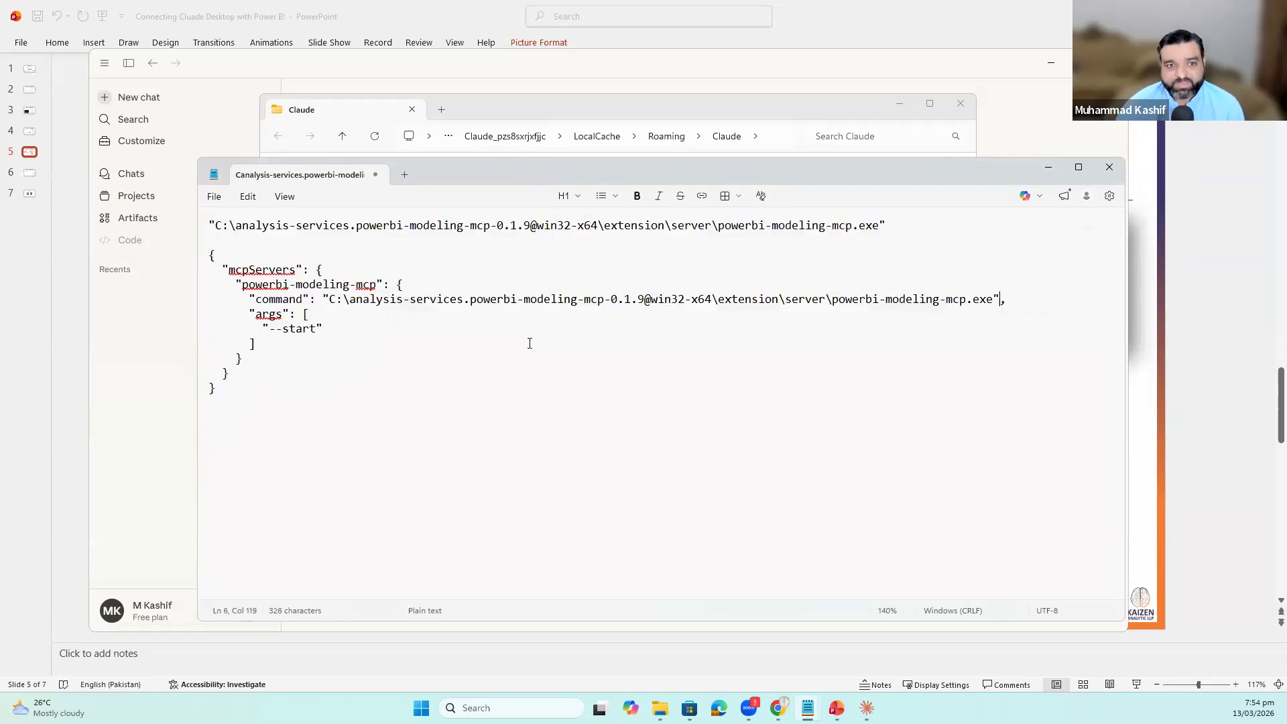
Delete the standalone path line above the JSON block and select claude_desktop_config in the Claude folder.
left_click_drag(823, 225, 165, 220)
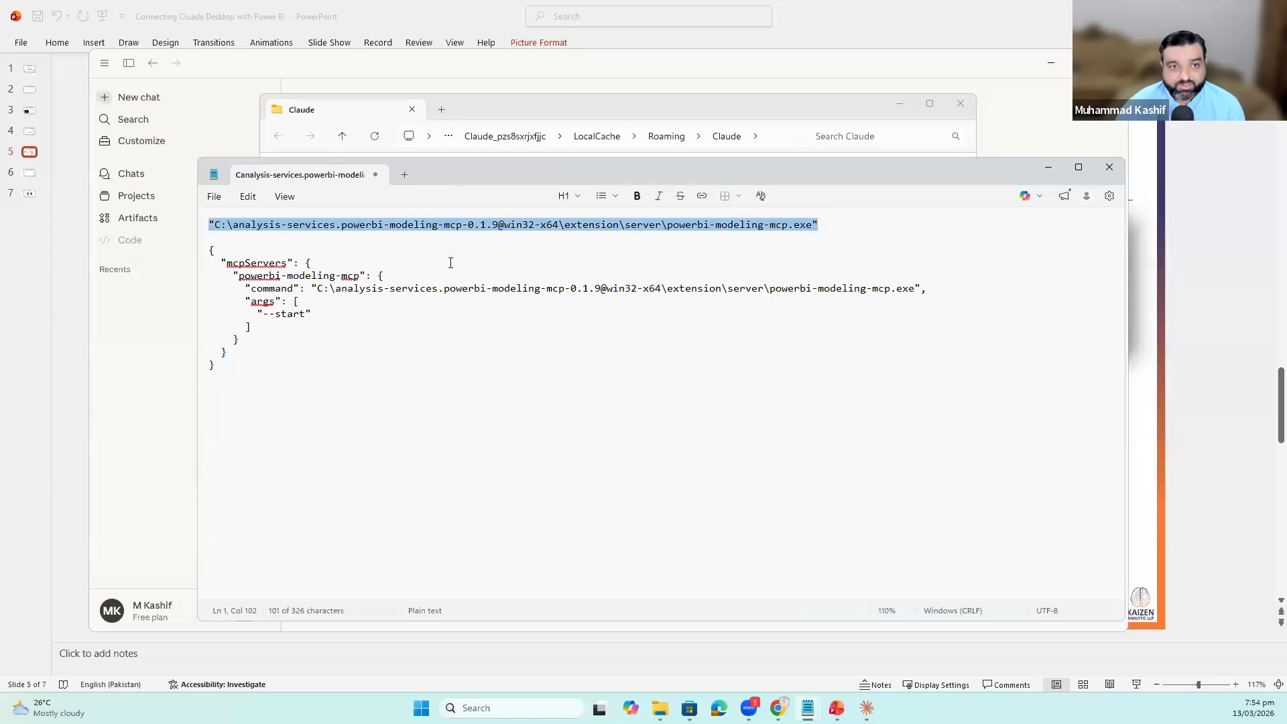
key("BackSpace")
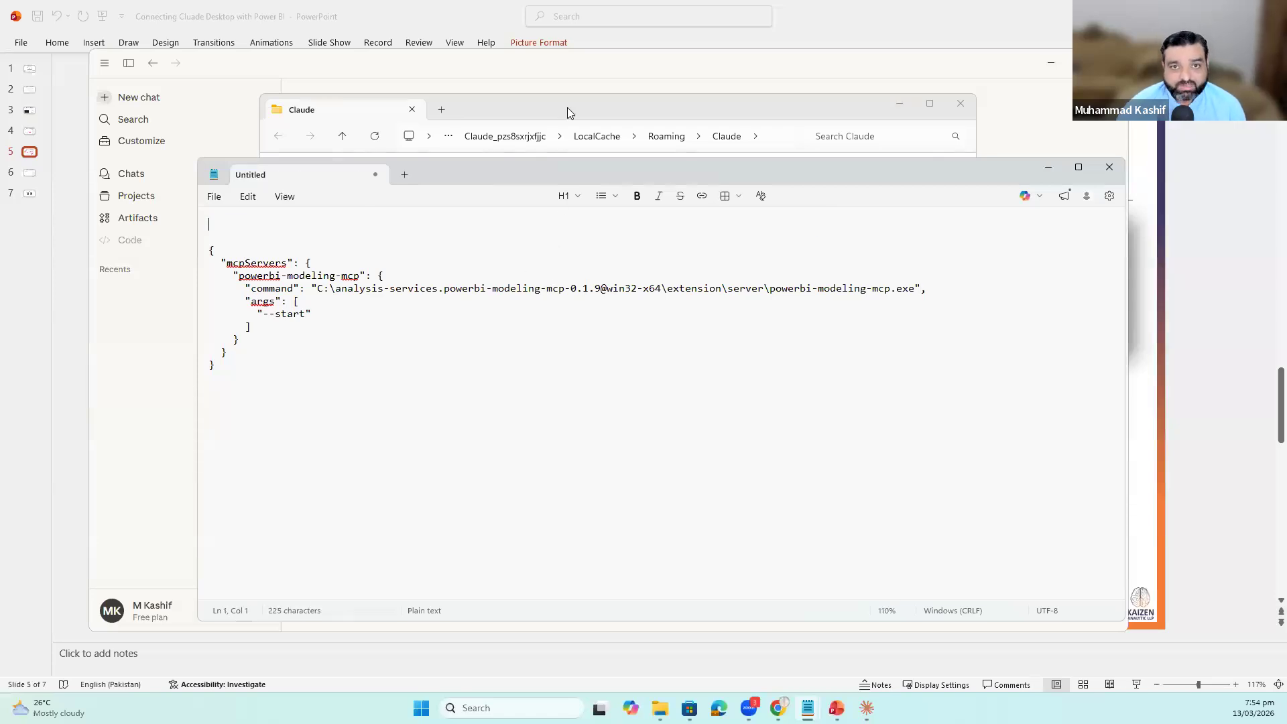
left_click(498, 383)
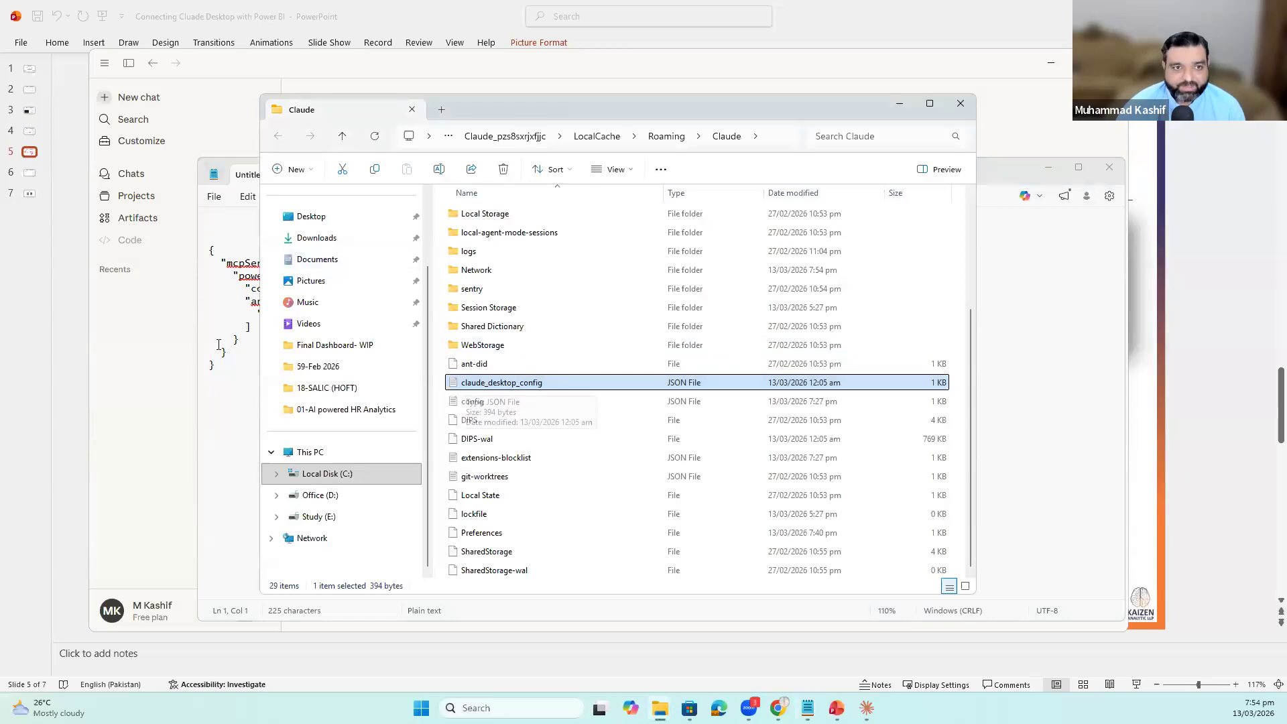
Double every backslash in the powerbi-modeling-mcp.exe path of the command entry in the Notepad JSON.
left_click(232, 402)
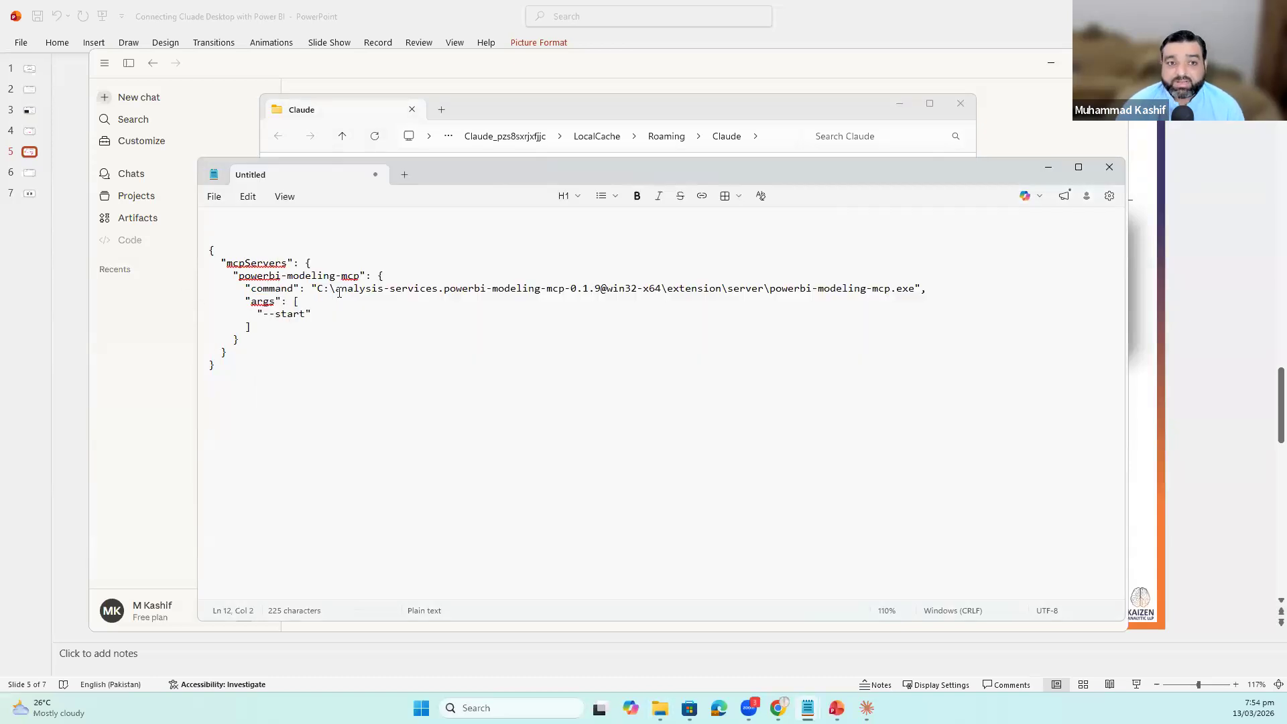
scroll(381, 338, "up", 3)
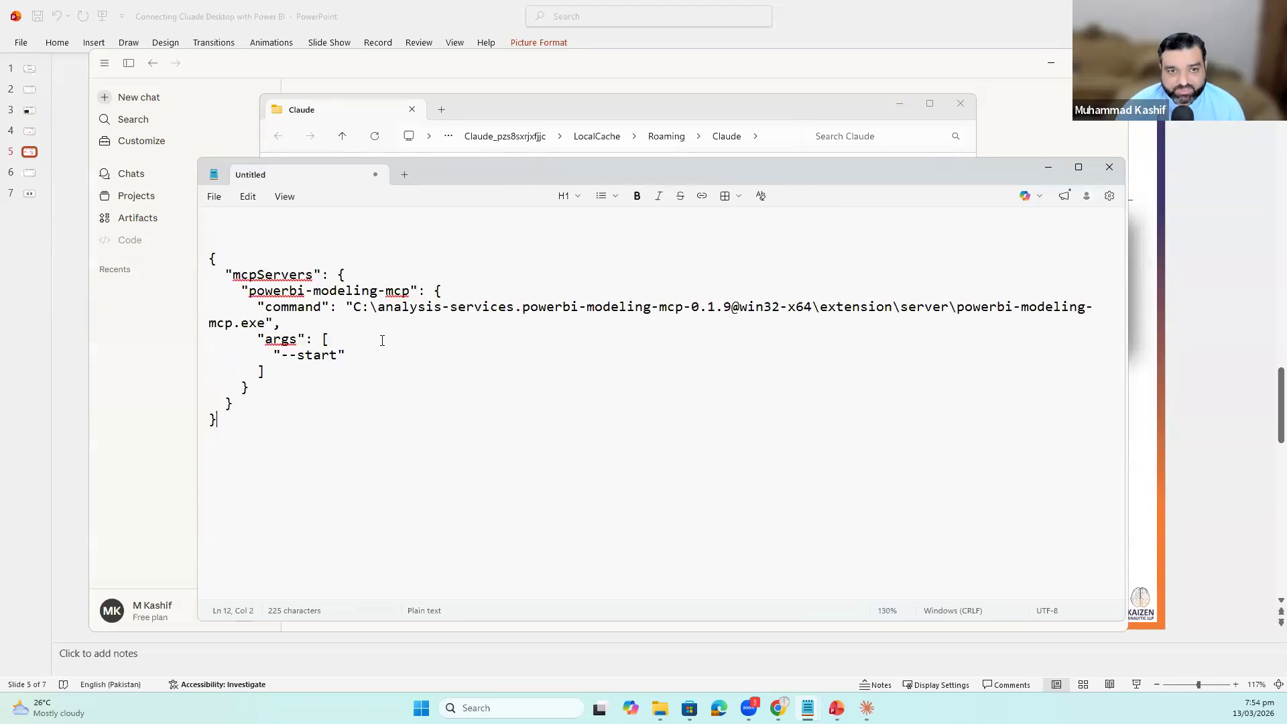
left_click(379, 315)
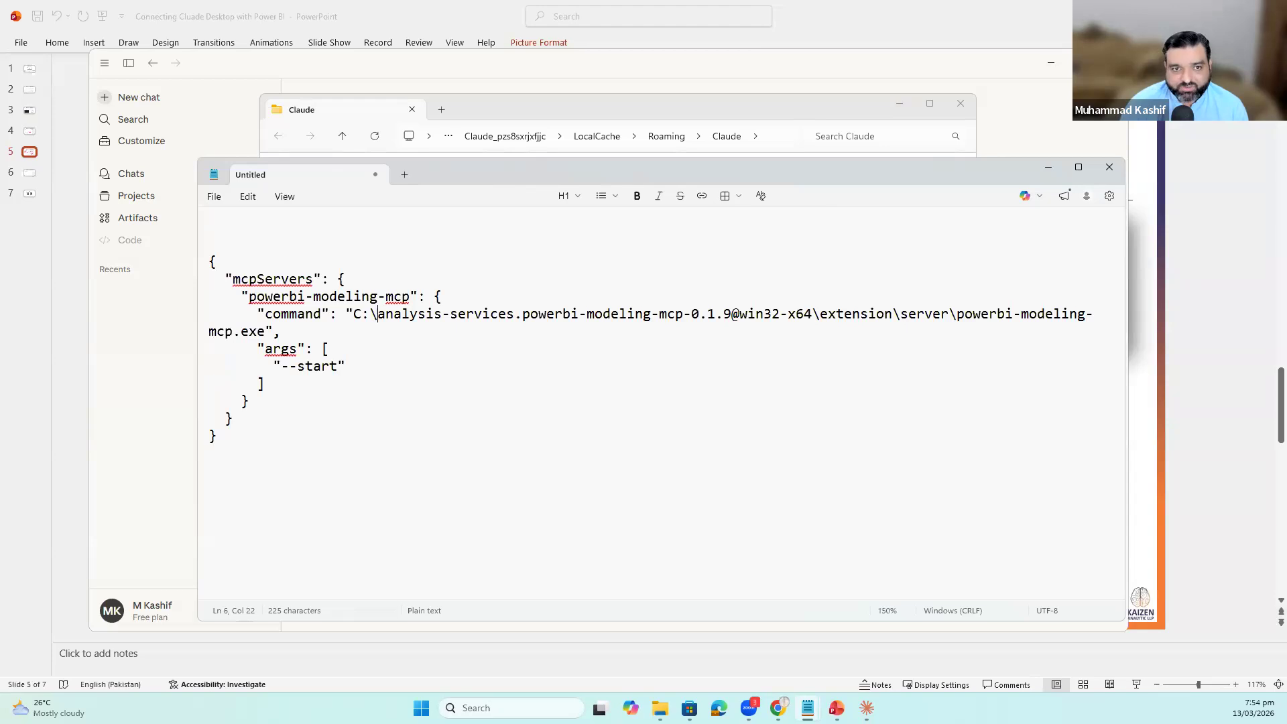
type("\\")
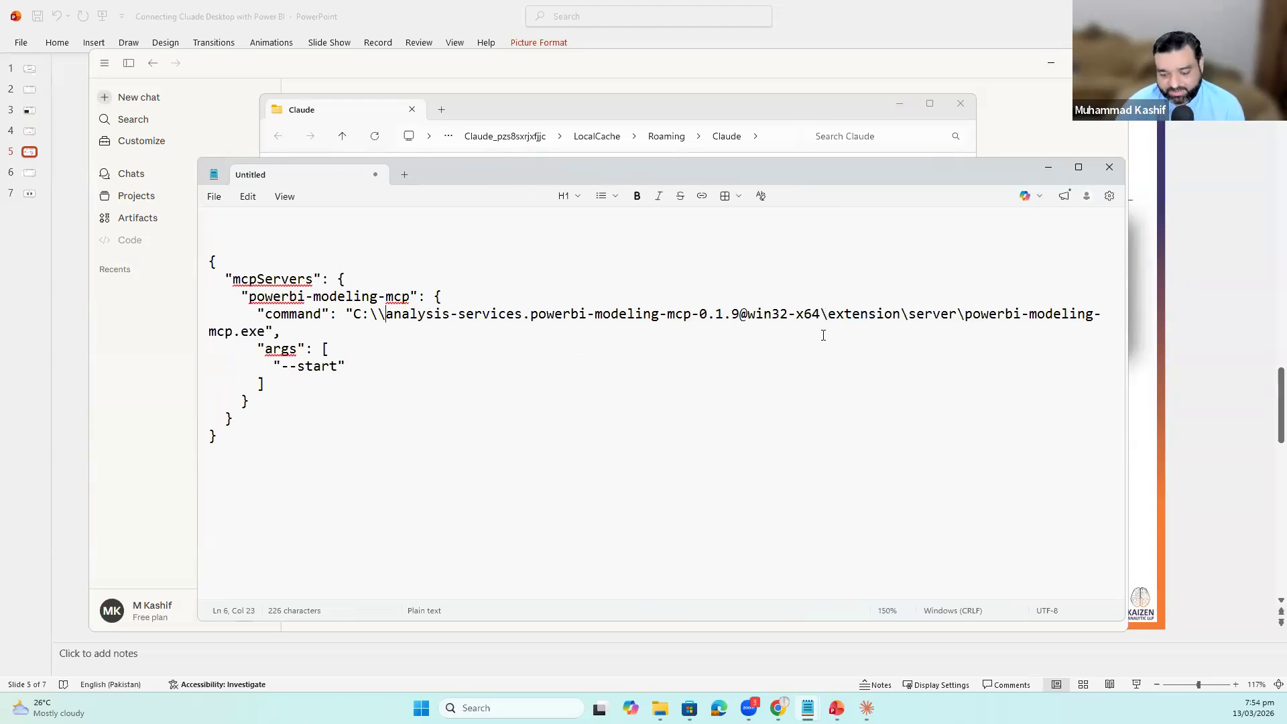
type("\\")
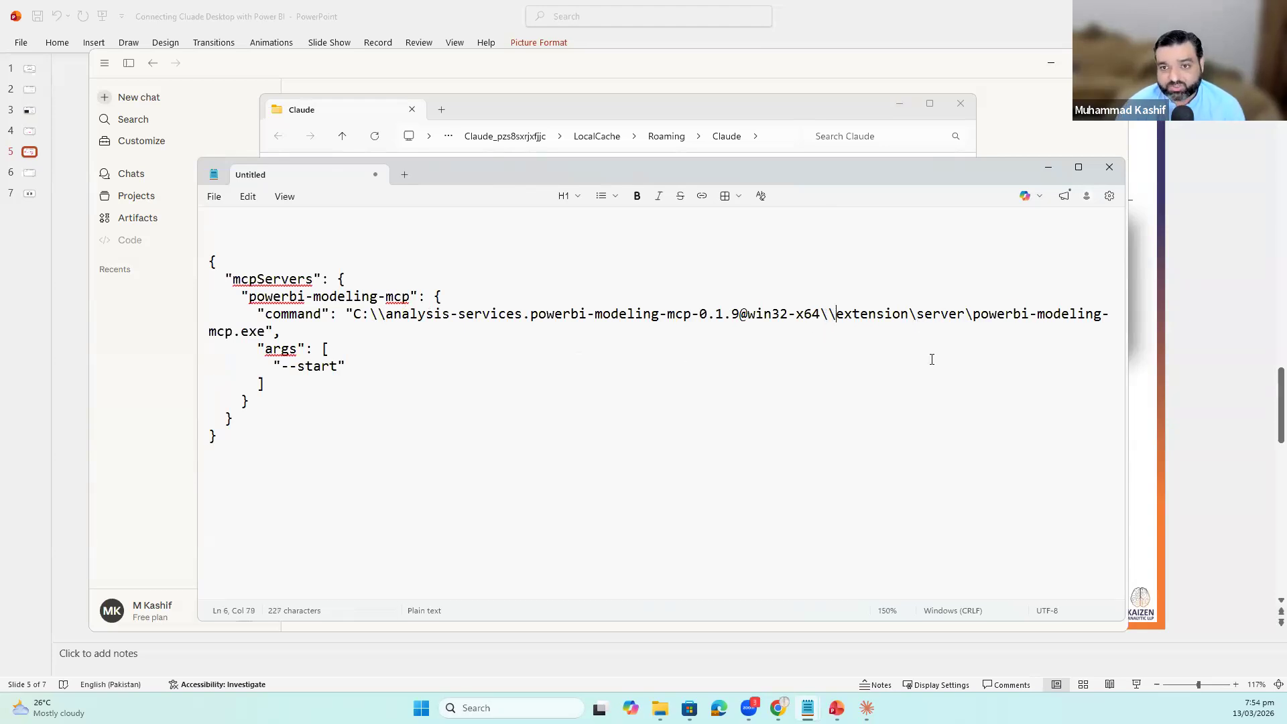
type("\\")
key("Right")
key("Right")
key("Right")
key("Right")
key("Right")
key("Right")
key("Right")
type("\\")
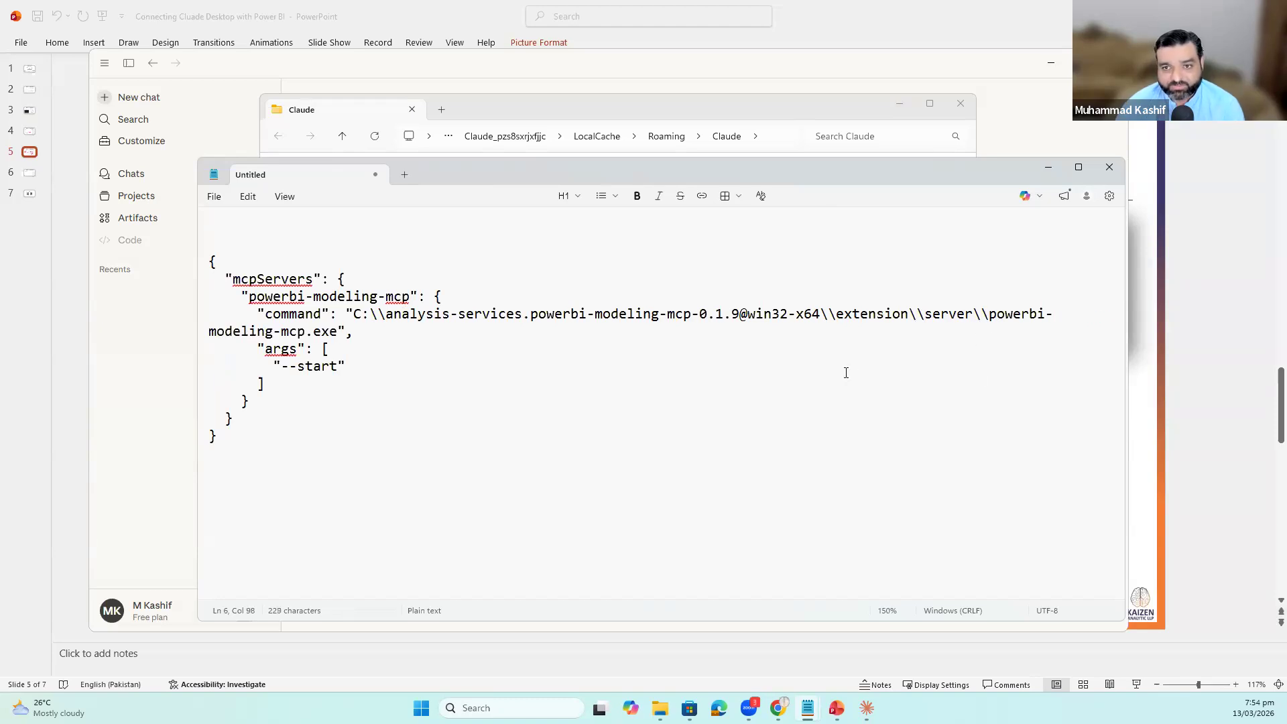
scroll(791, 355, "down", 3, "ctrl")
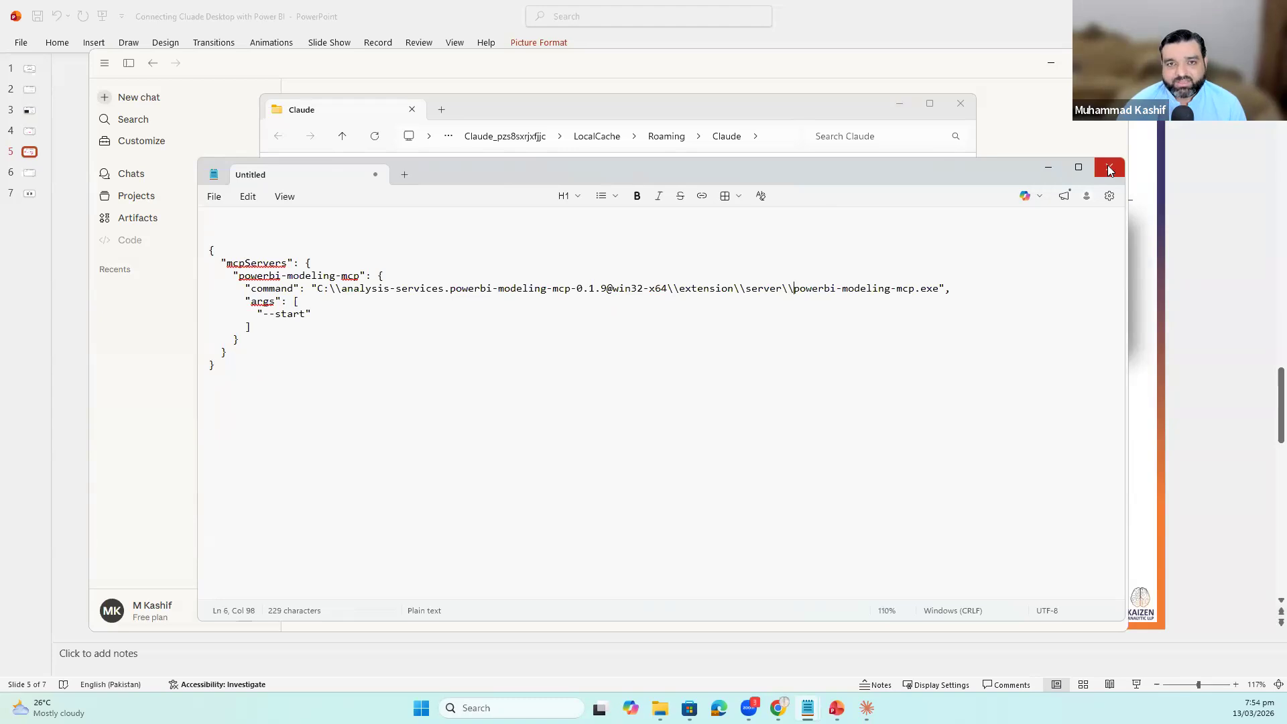
Minimize Notepad and close the Claude folder and Claude Desktop windows.
left_click(1045, 177)
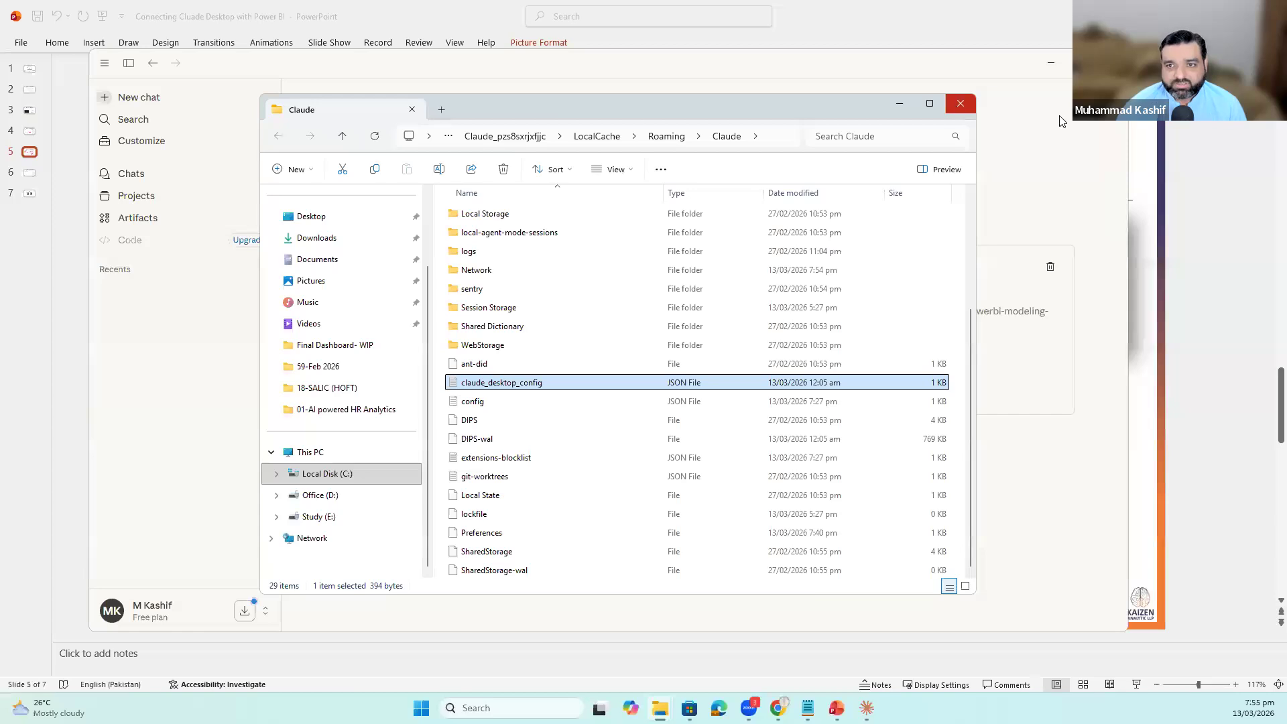
left_click(960, 103)
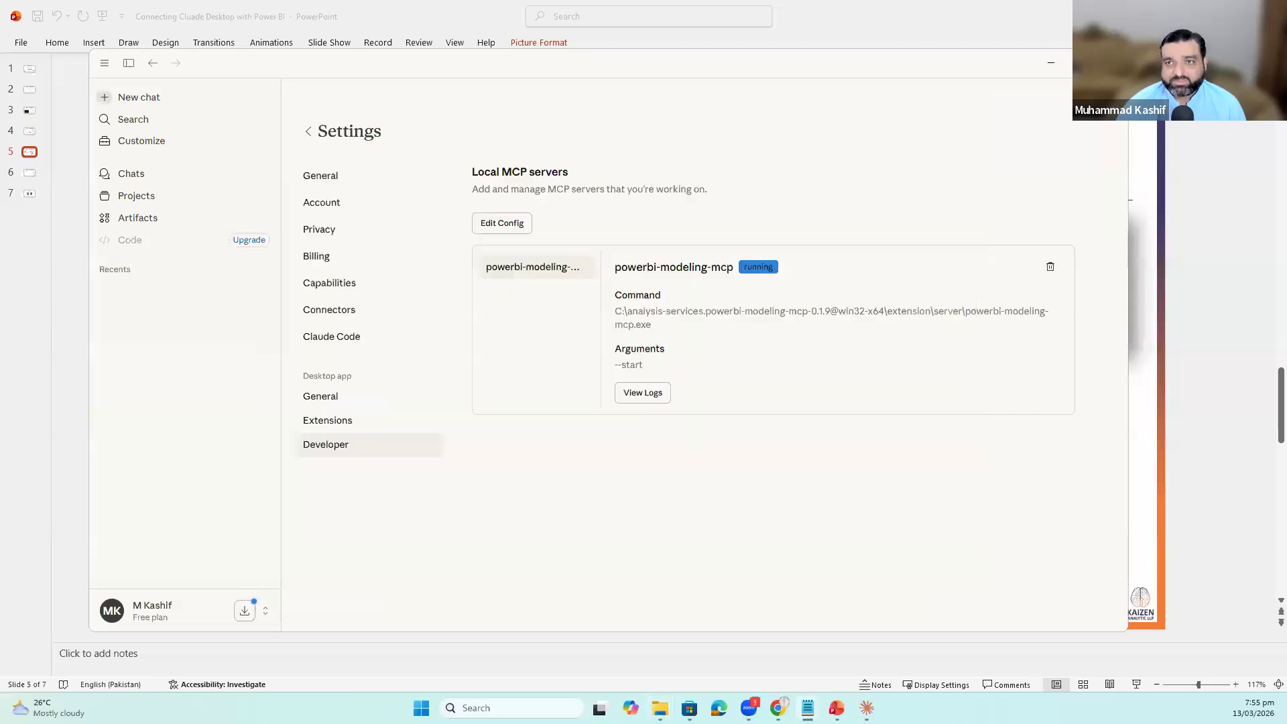
left_click(1113, 63)
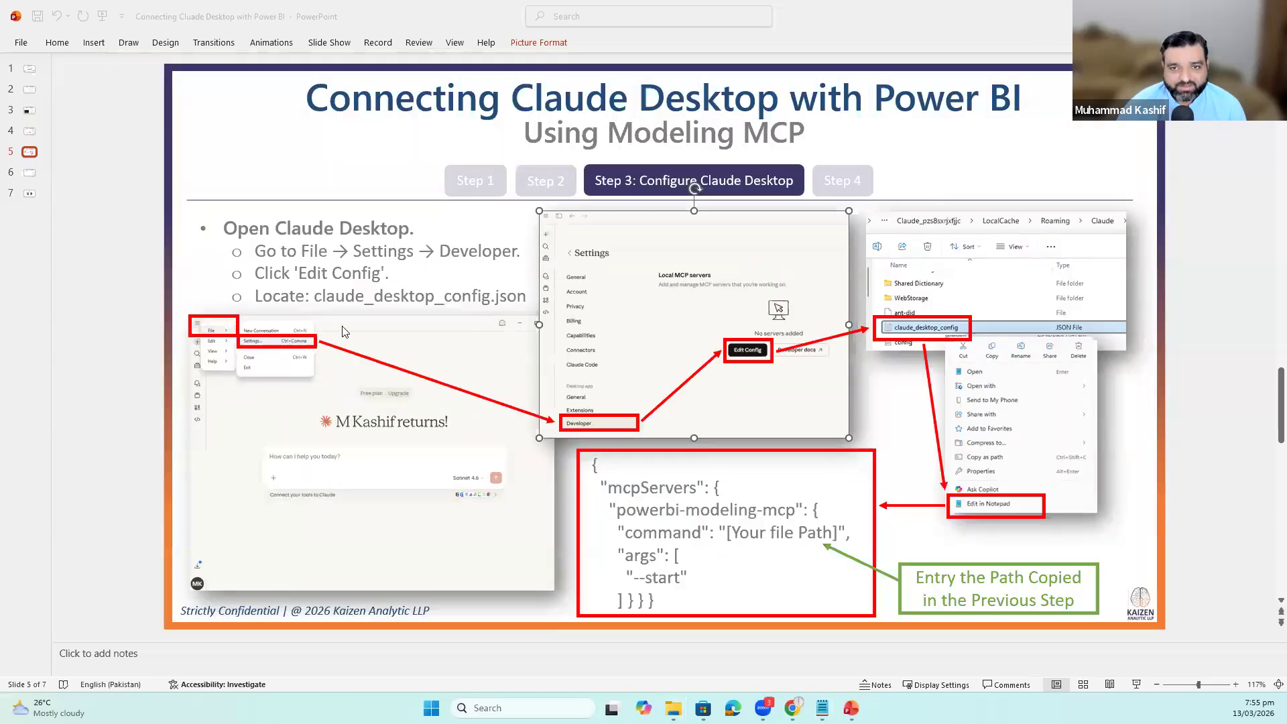
Go to the presentation slide for Step 4, about closing Claude Desktop and re-opening it.
scroll(342, 327, "down", 1)
scroll(372, 240, "up", 1)
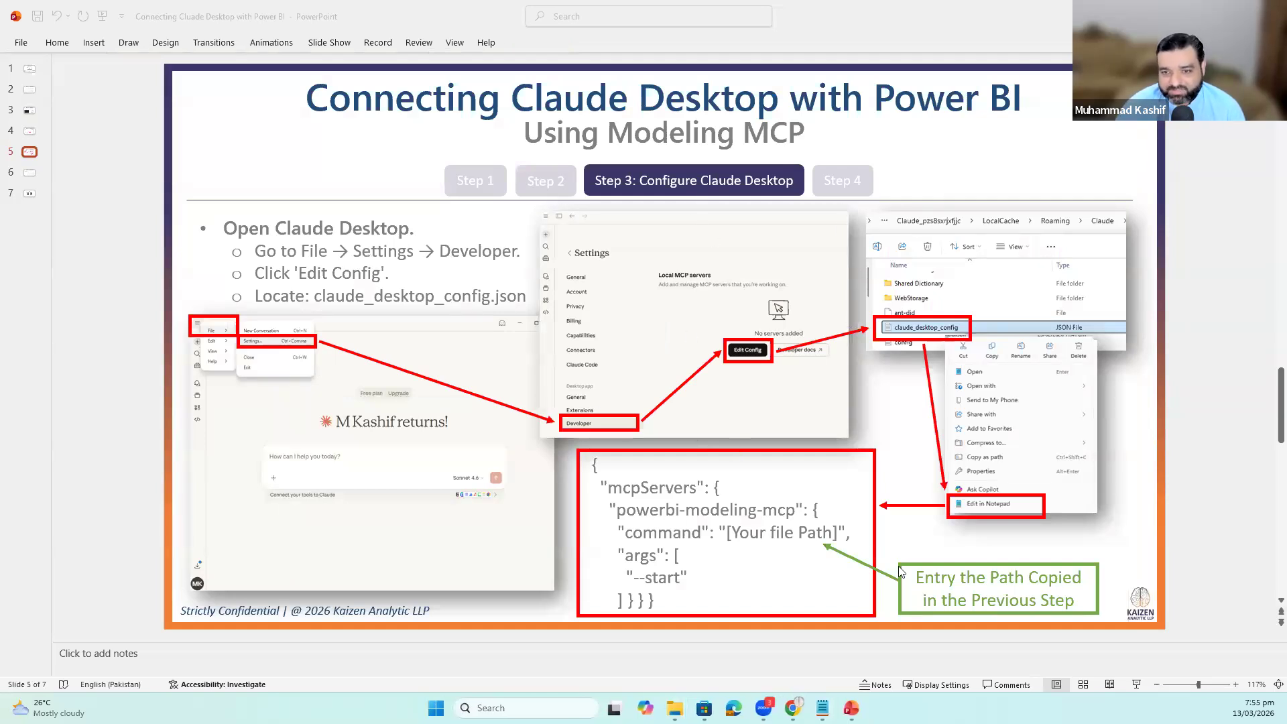
scroll(655, 373, "down", 1)
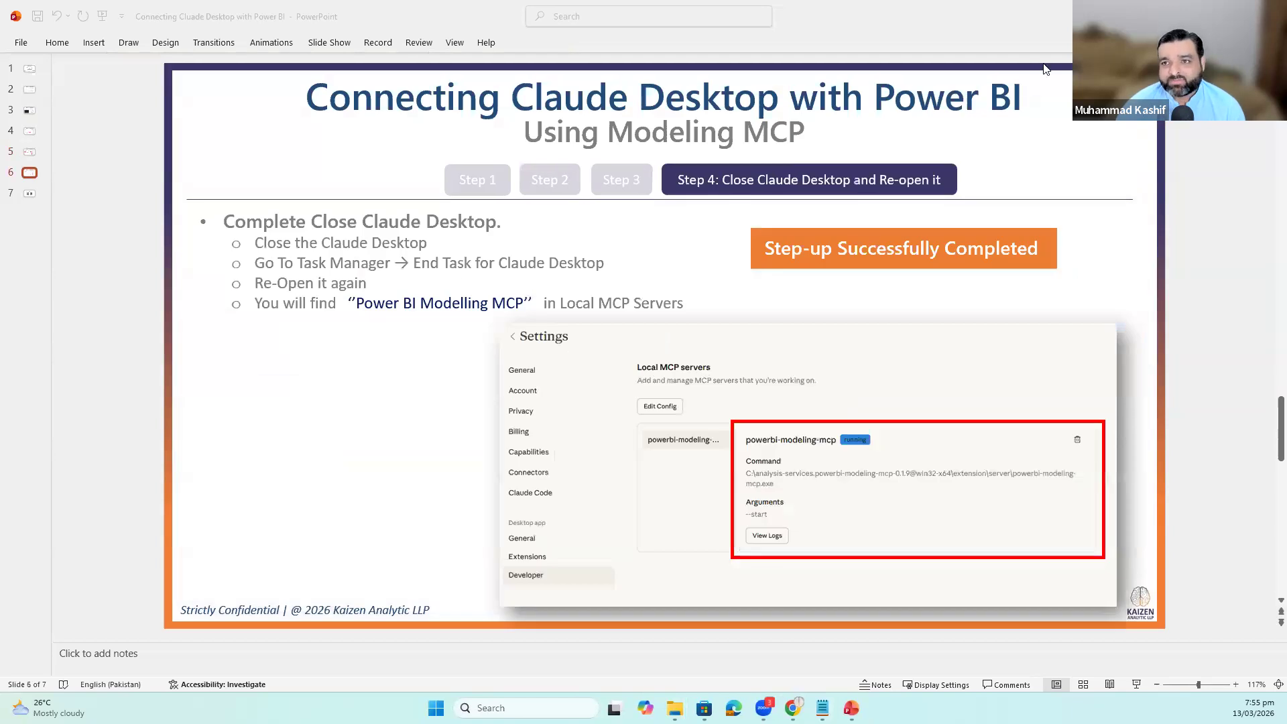
Clear the presentation and Microsoft Store windows away to reveal the desktop.
key("alt+Tab")
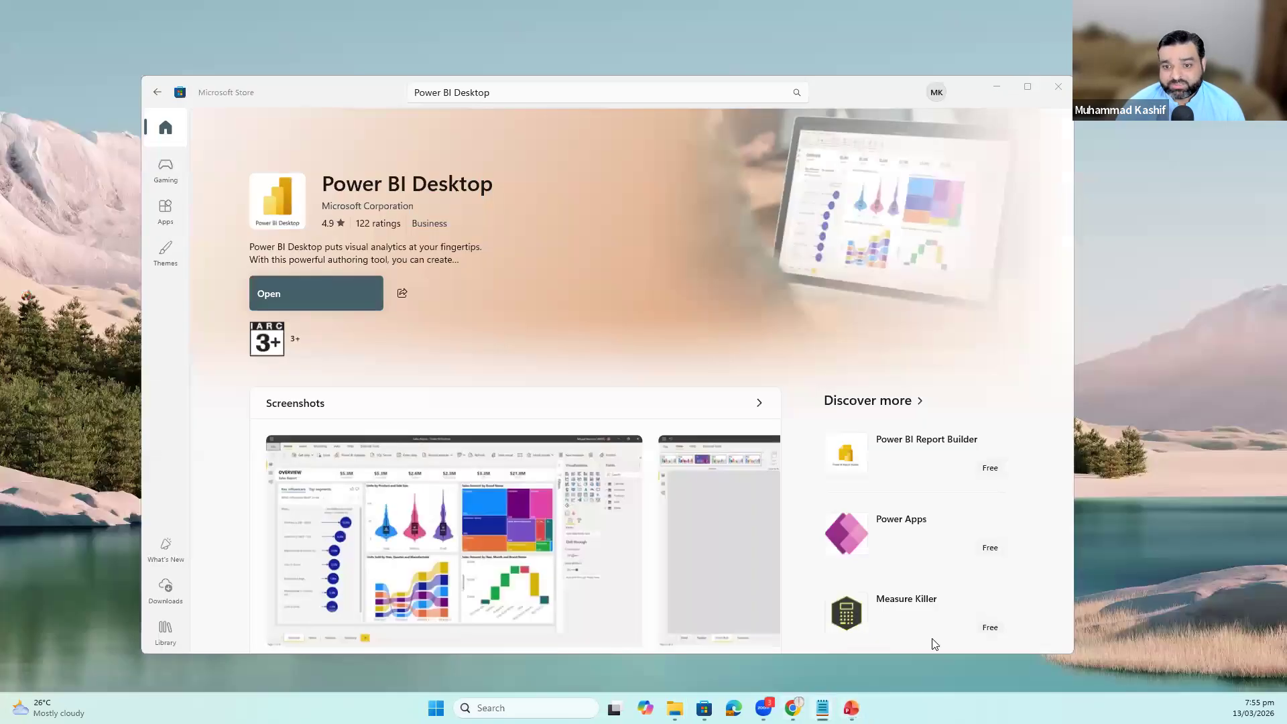
left_click(997, 87)
right_click(930, 706)
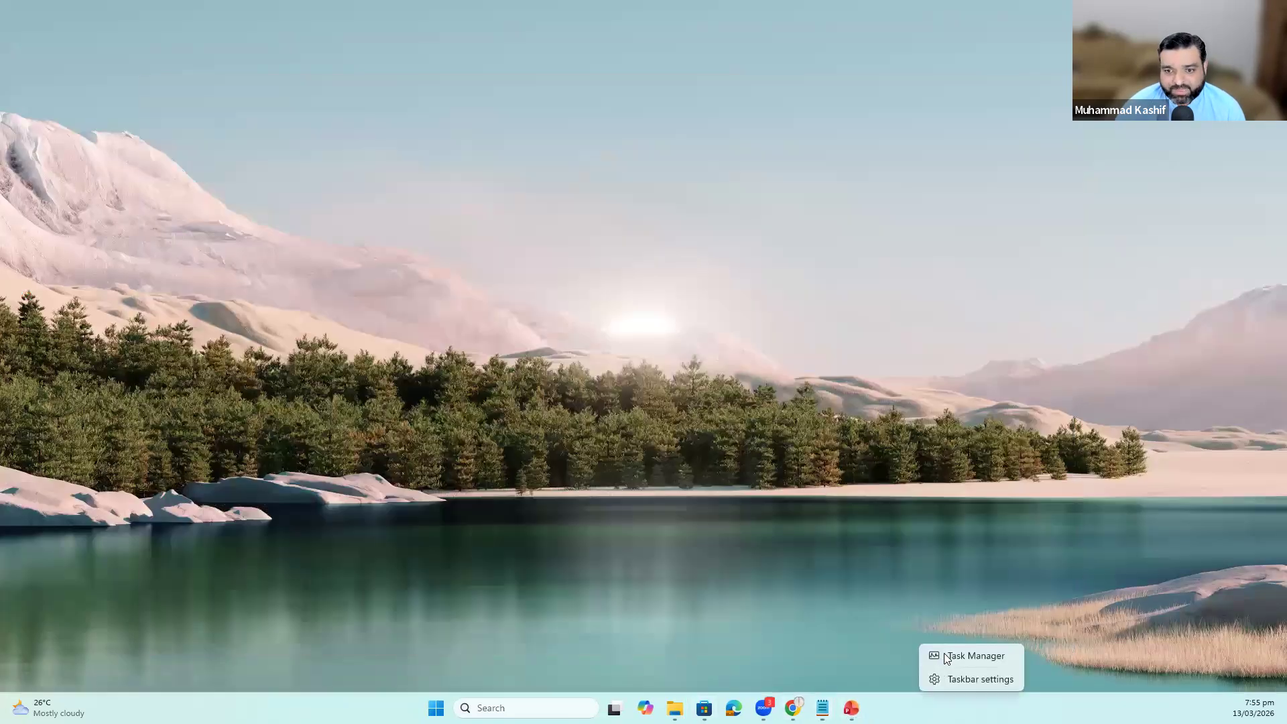
left_click(543, 353)
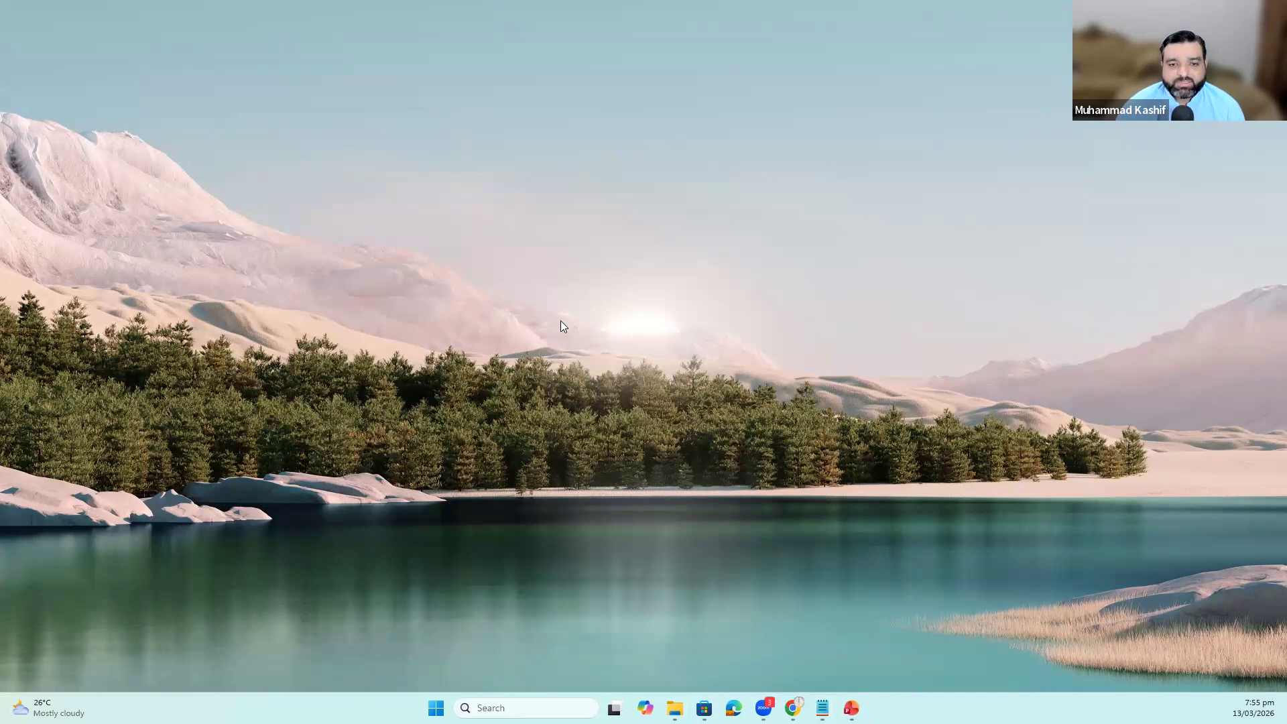
End the Claude task in Task Manager so that all its background processes stop, and close Task Manager.
key("ctrl+shift+Escape")
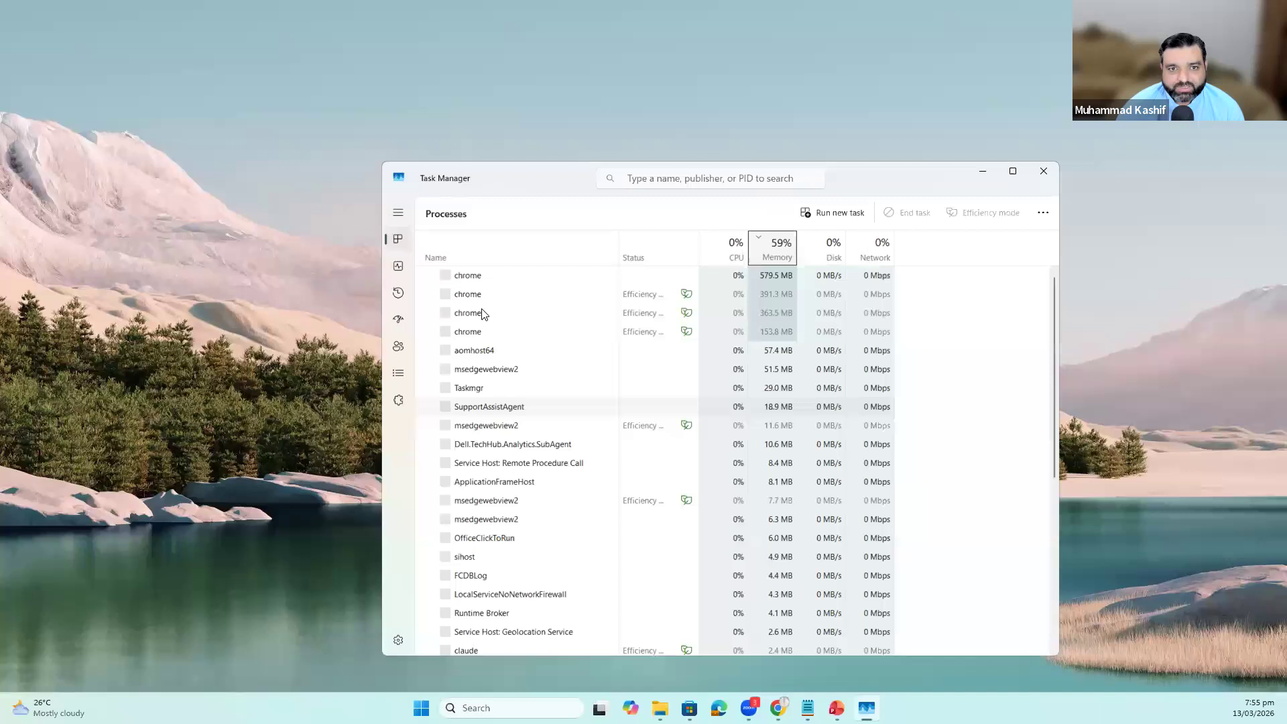
left_click(473, 353)
scroll(481, 334, "down", 1)
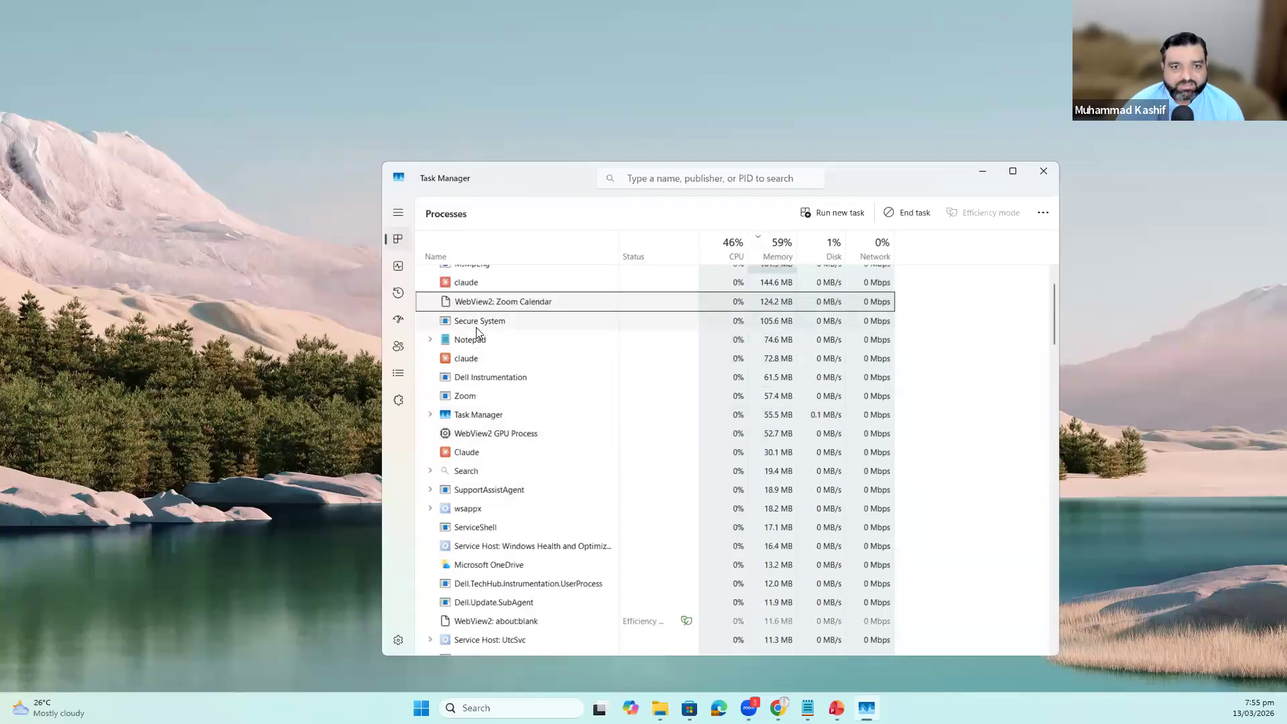
scroll(476, 330, "up", 1)
left_click(477, 332)
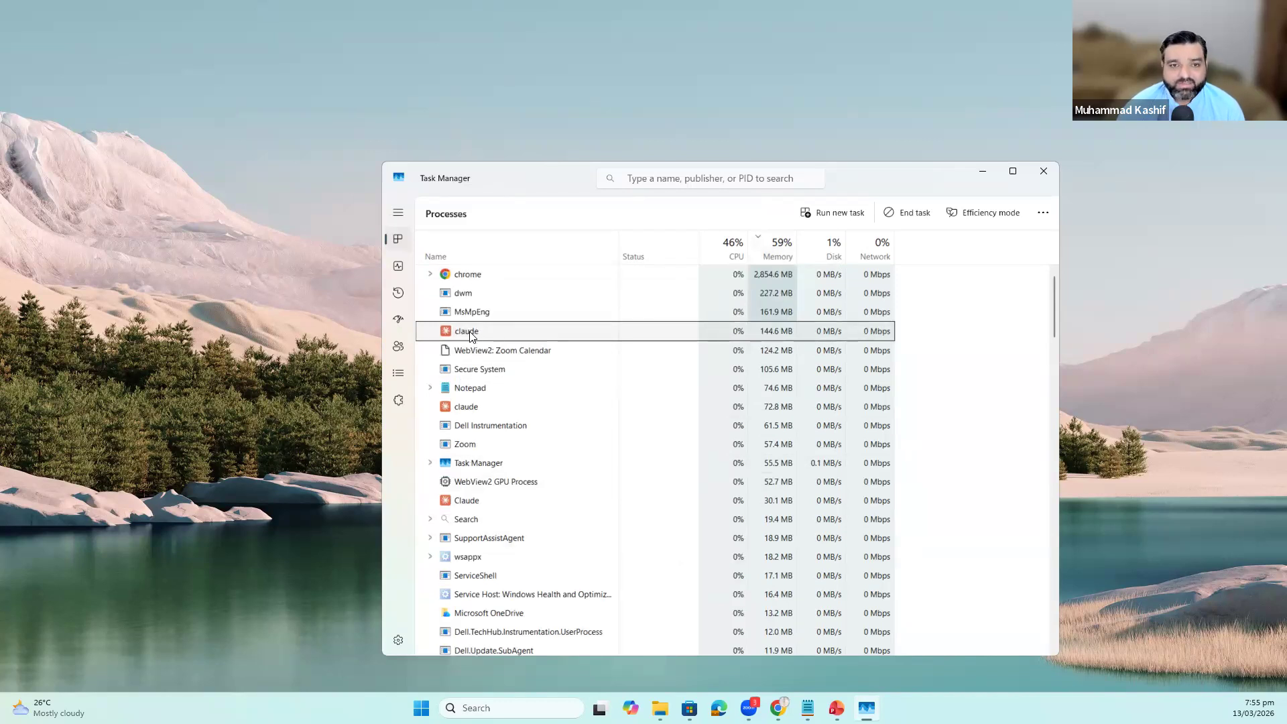
right_click(588, 335)
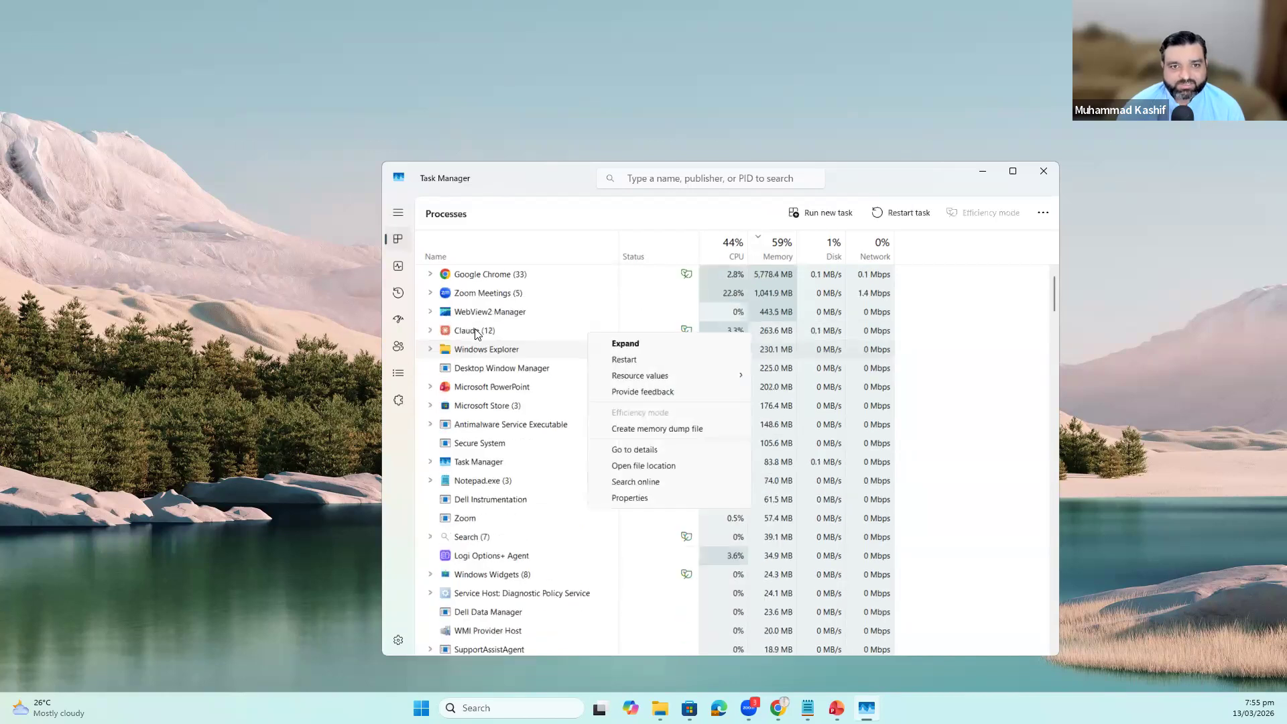
right_click(511, 375)
left_click(511, 374)
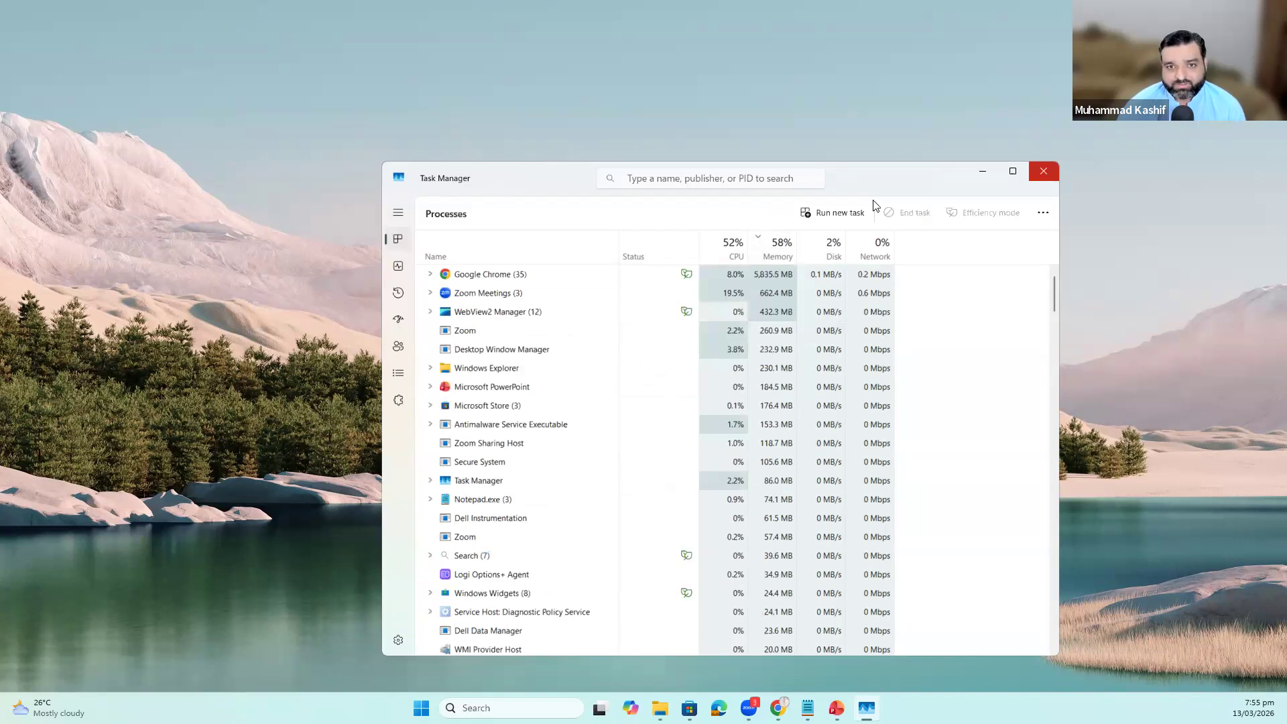
left_click(1044, 172)
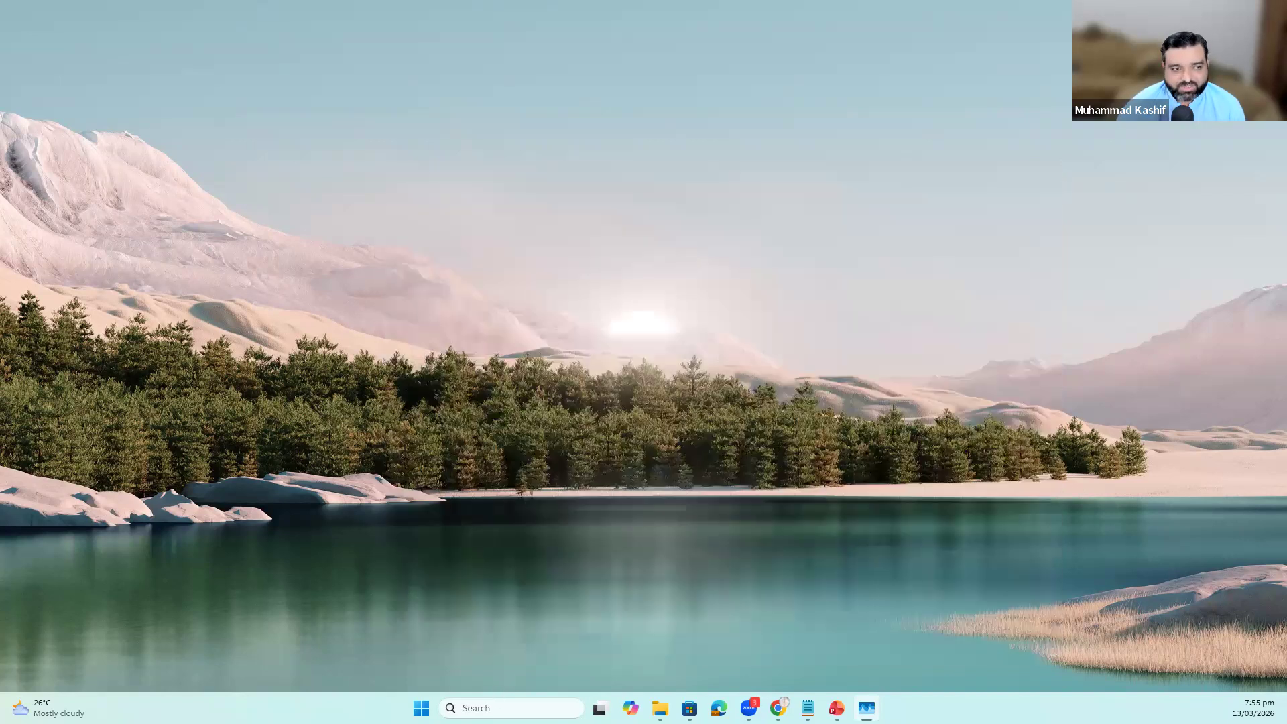
Relaunch Claude Desktop from the recent apps in Windows search.
key("super+s")
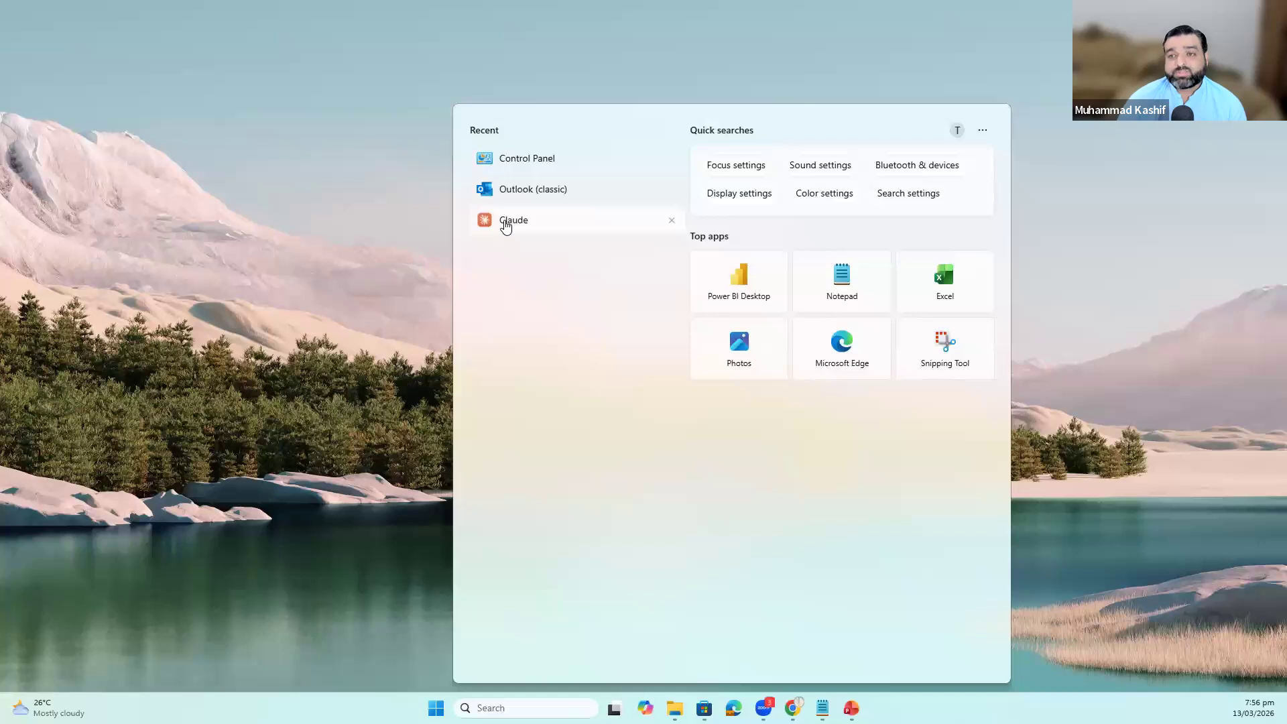
left_click(292, 421)
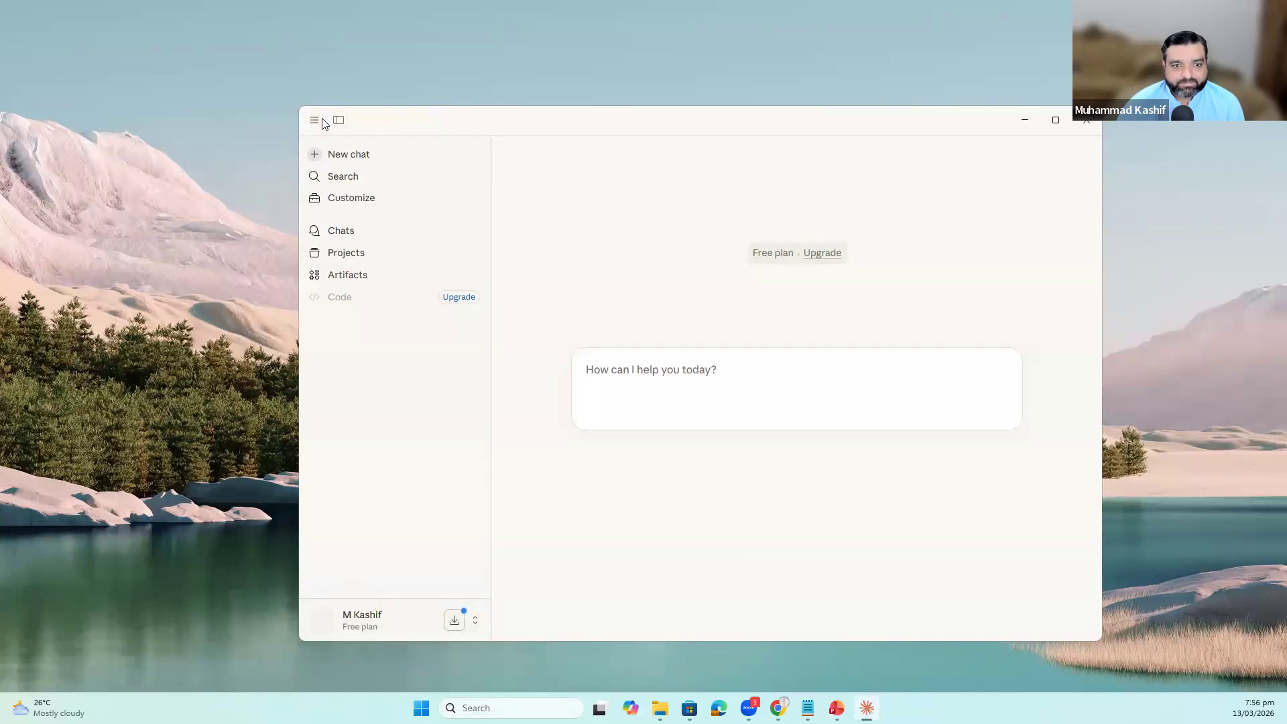
left_click(319, 628)
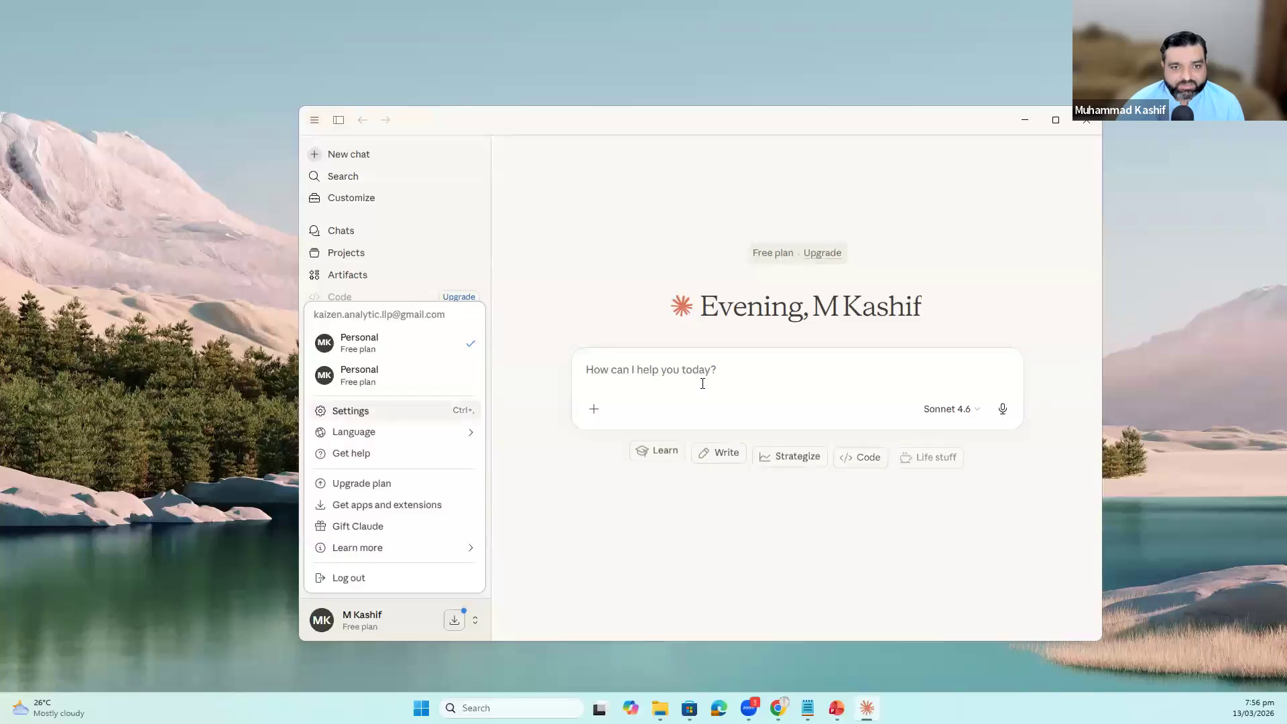
left_click(595, 376)
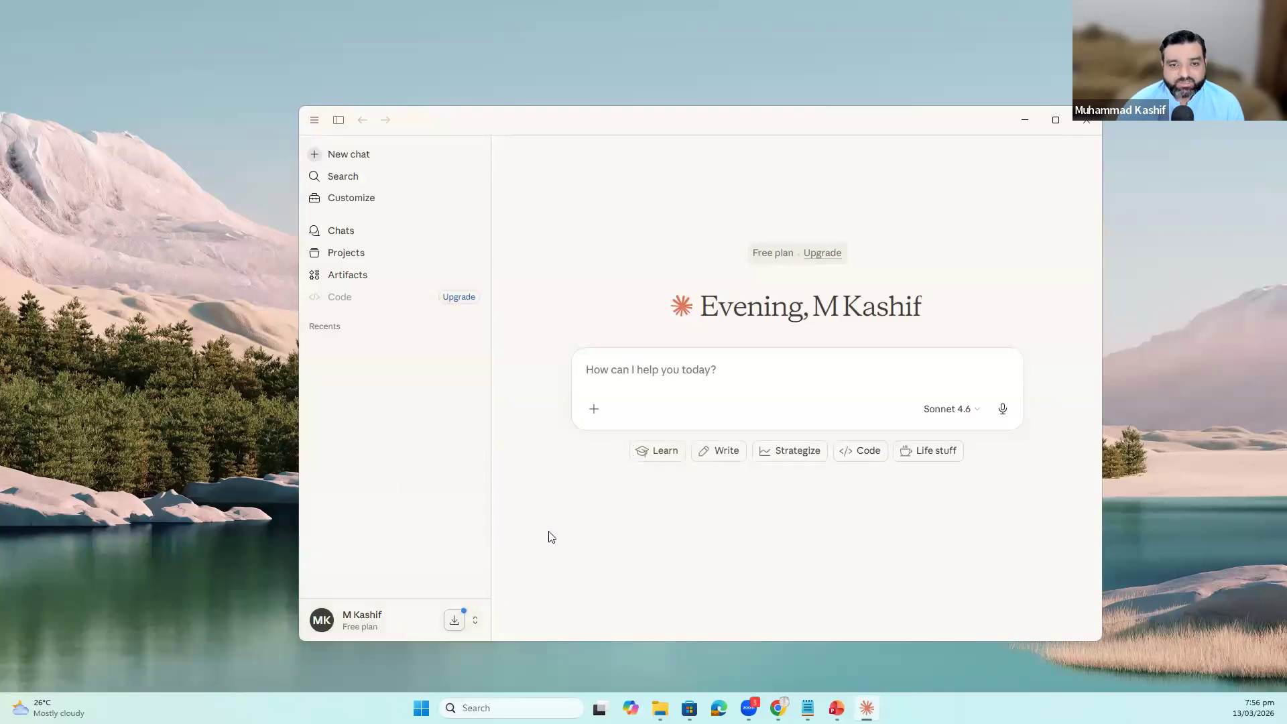
Check the powerbi-modeling-mcp entry under local MCP servers in Claude's Developer settings, and switch back to PowerPoint.
left_click(327, 626)
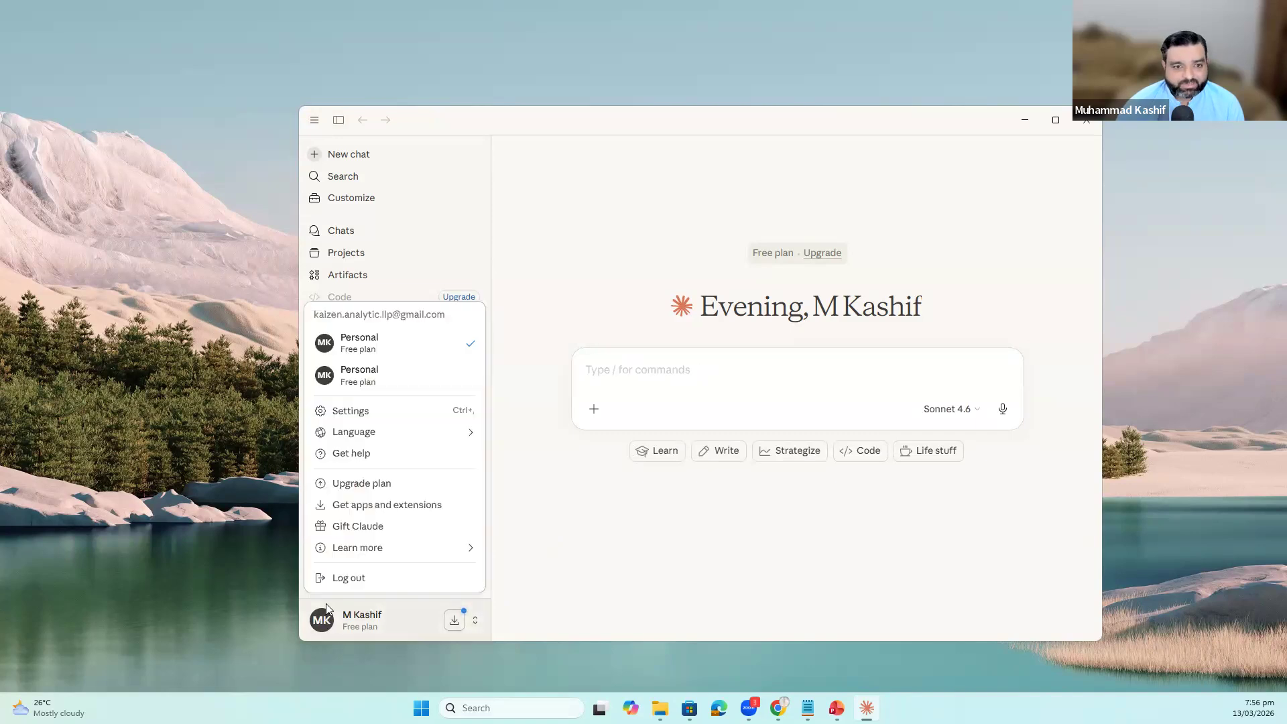
left_click(344, 411)
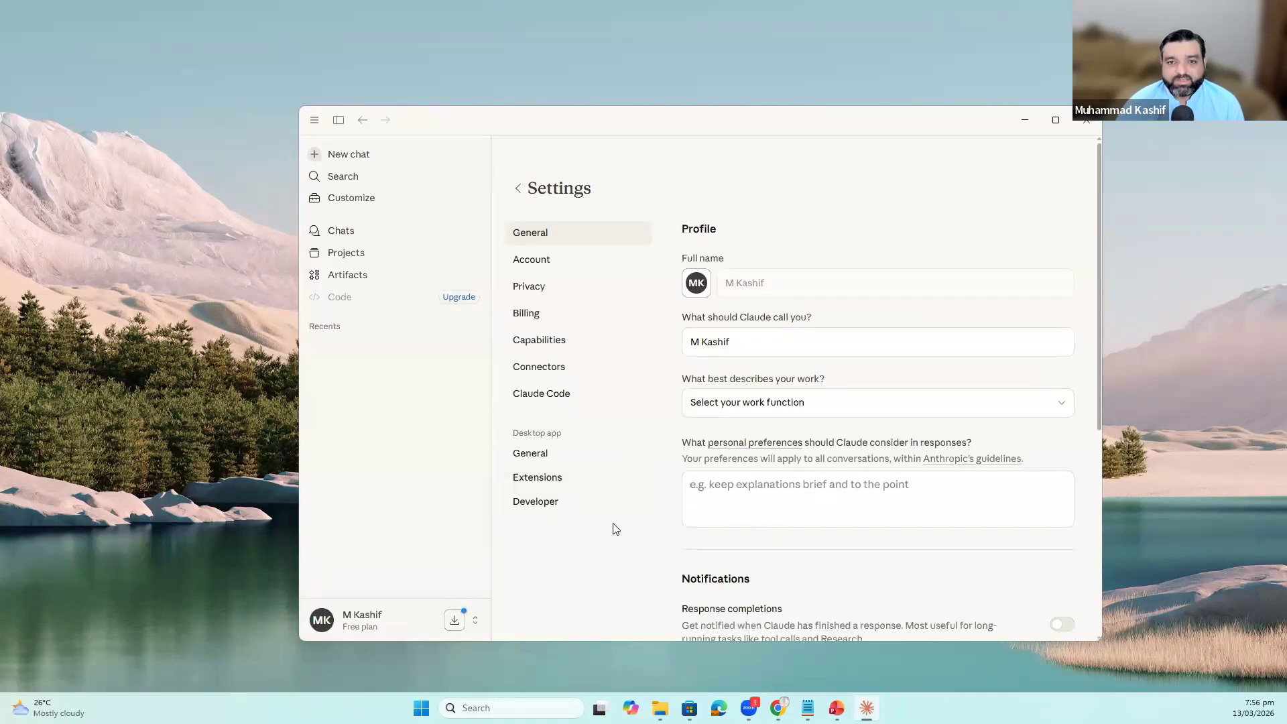
left_click(563, 501)
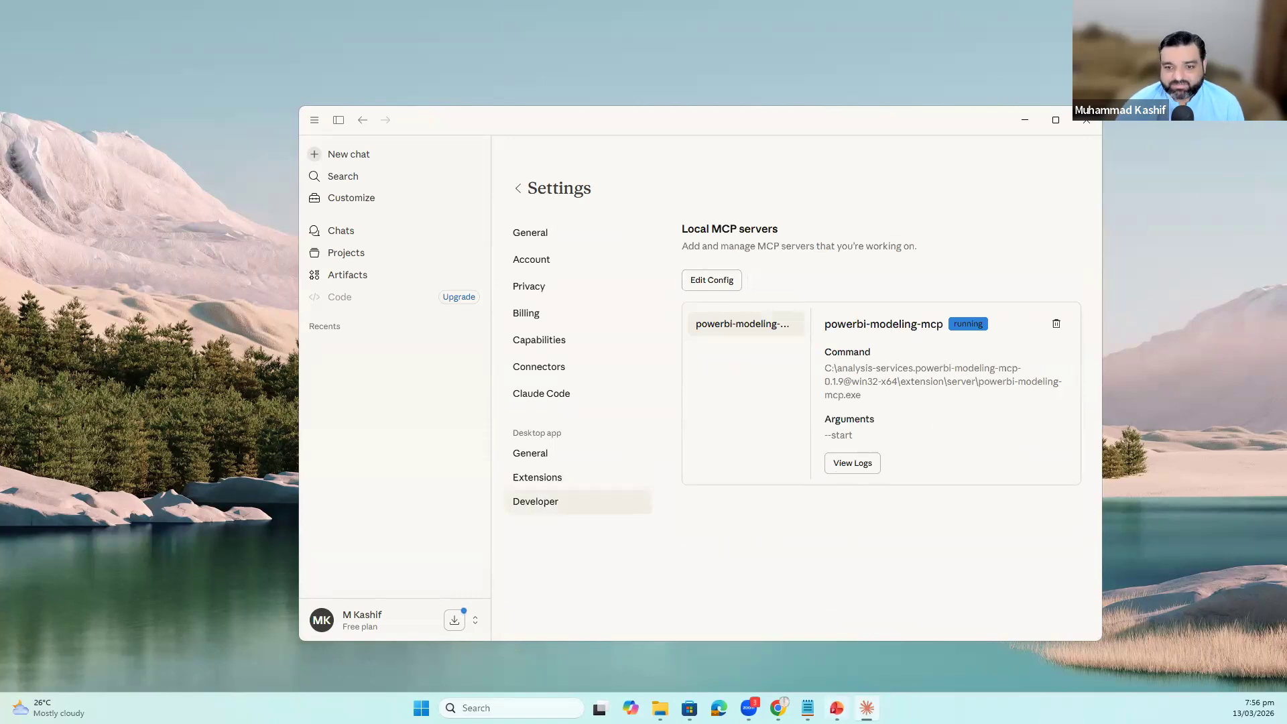
left_click(836, 708)
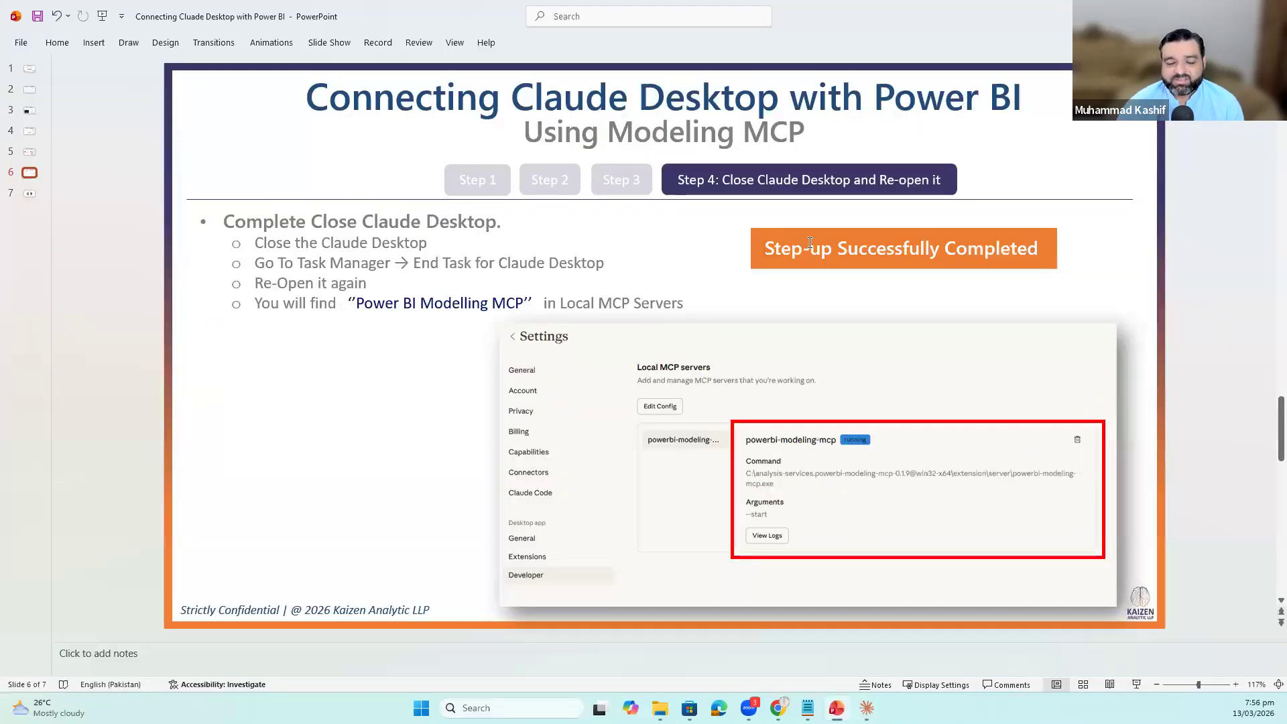